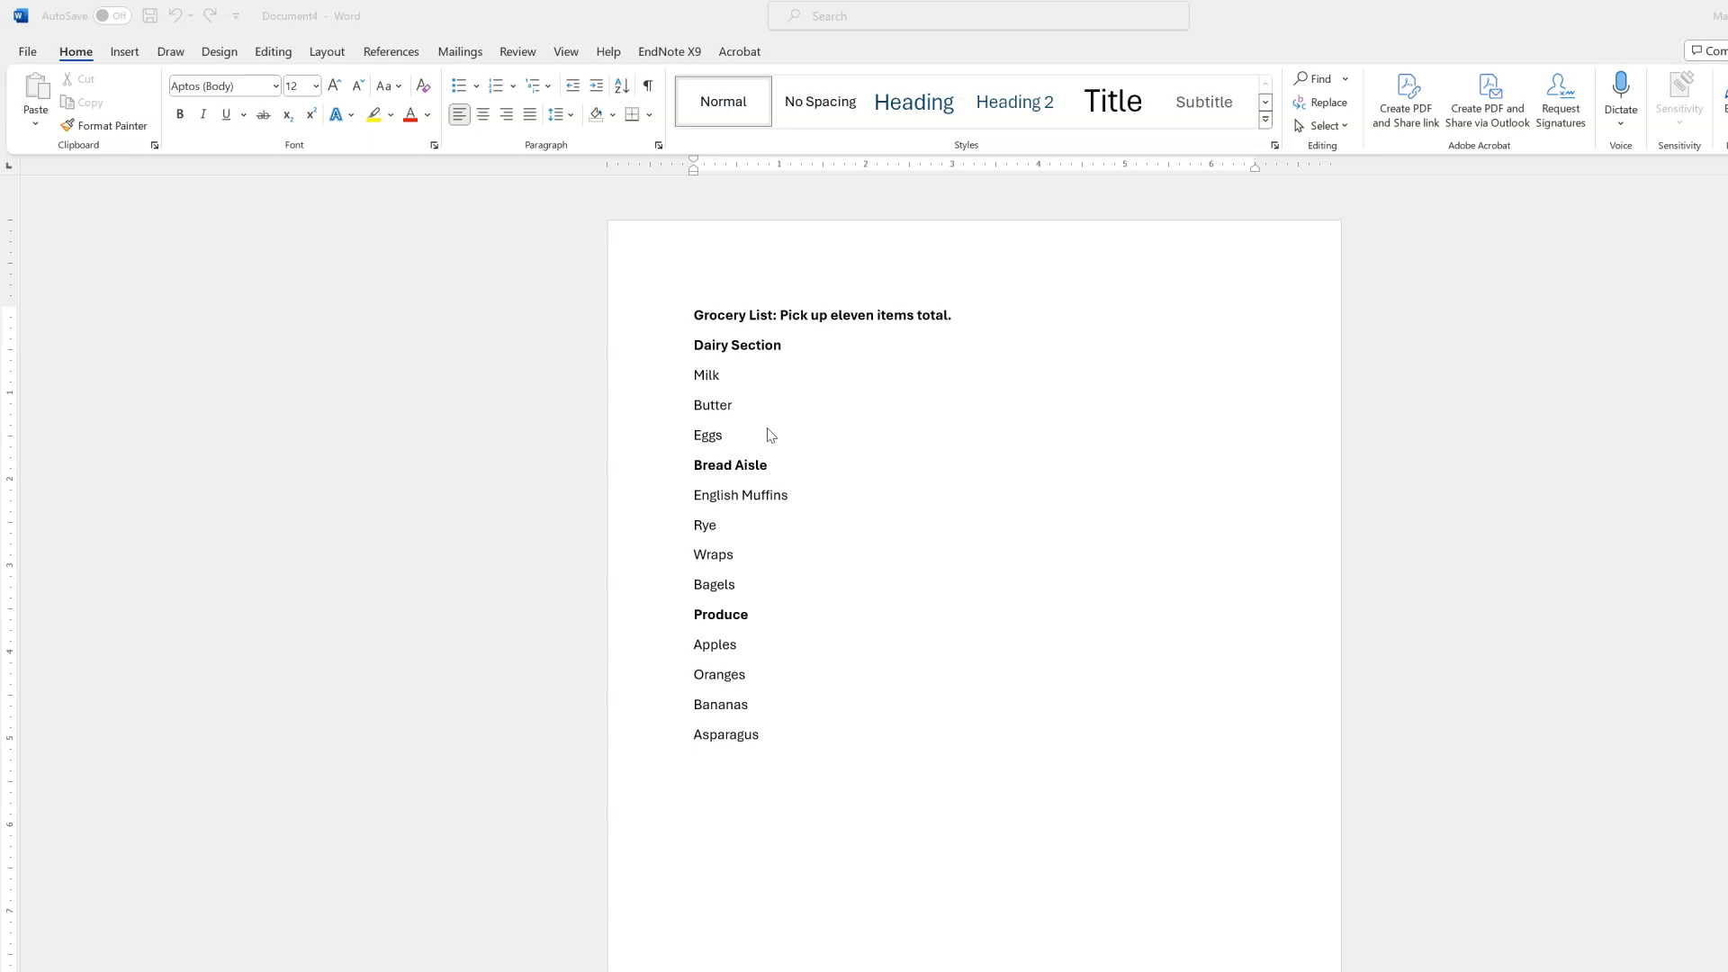
Step: Apply 1. 2. 3. numbering to Milk, Butter and Eggs under Dairy Section
click(696, 380)
drag(694, 376, 771, 436)
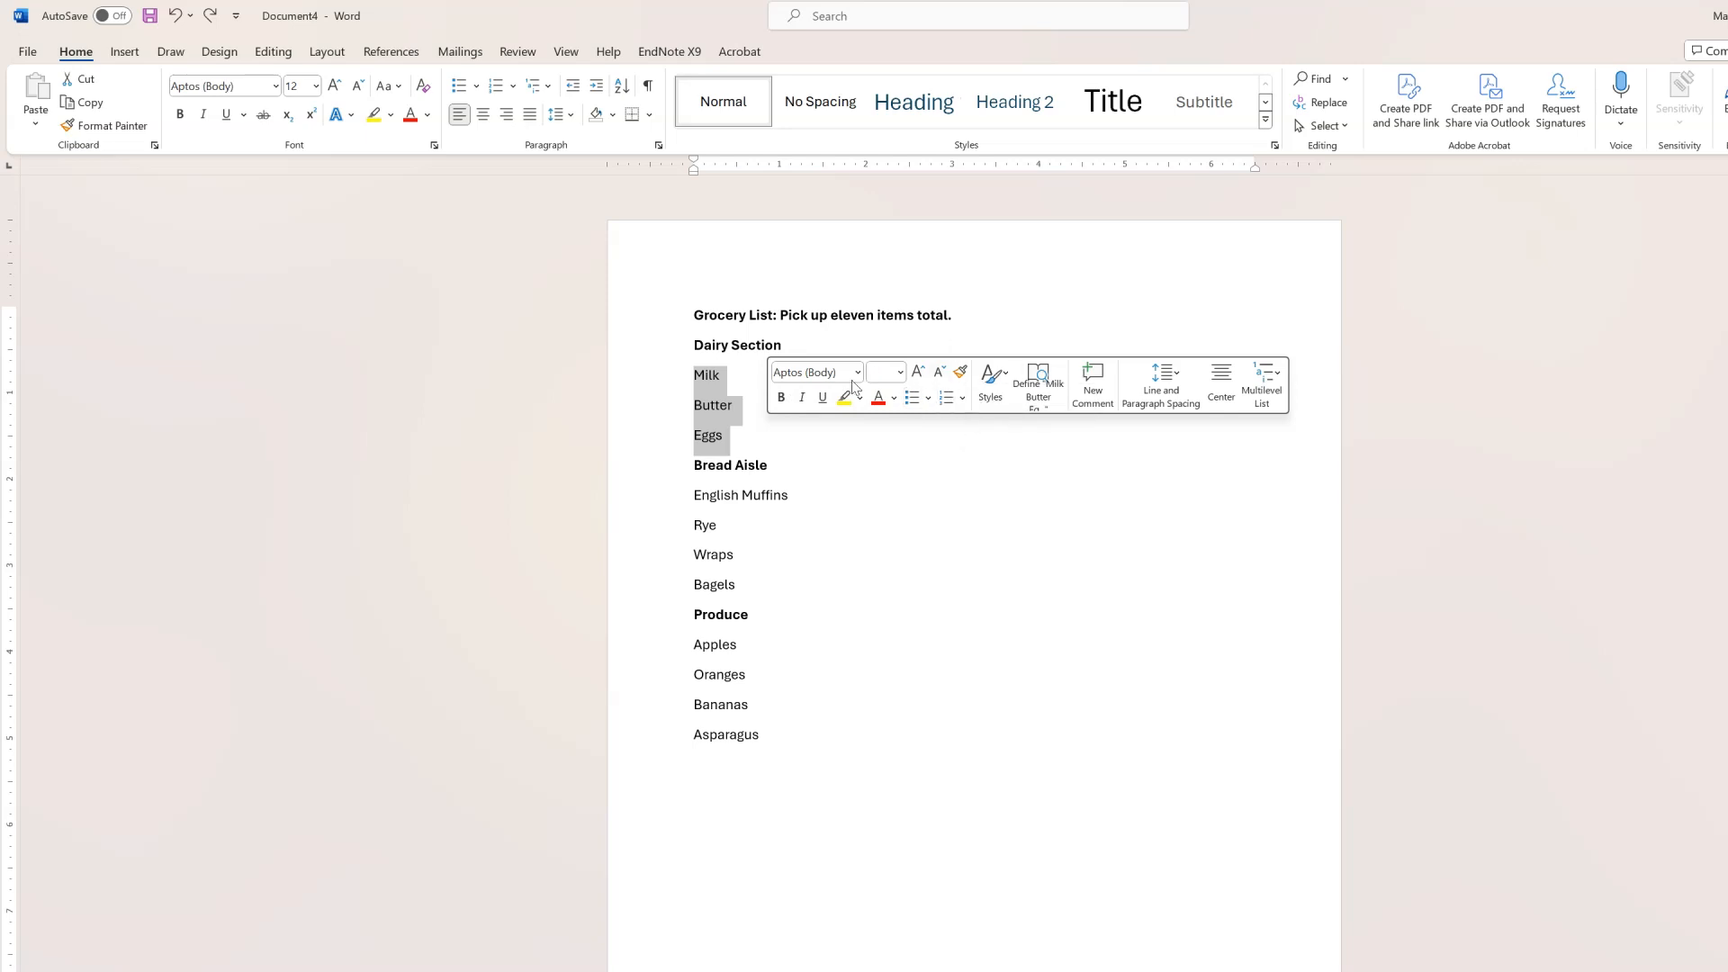
click(947, 399)
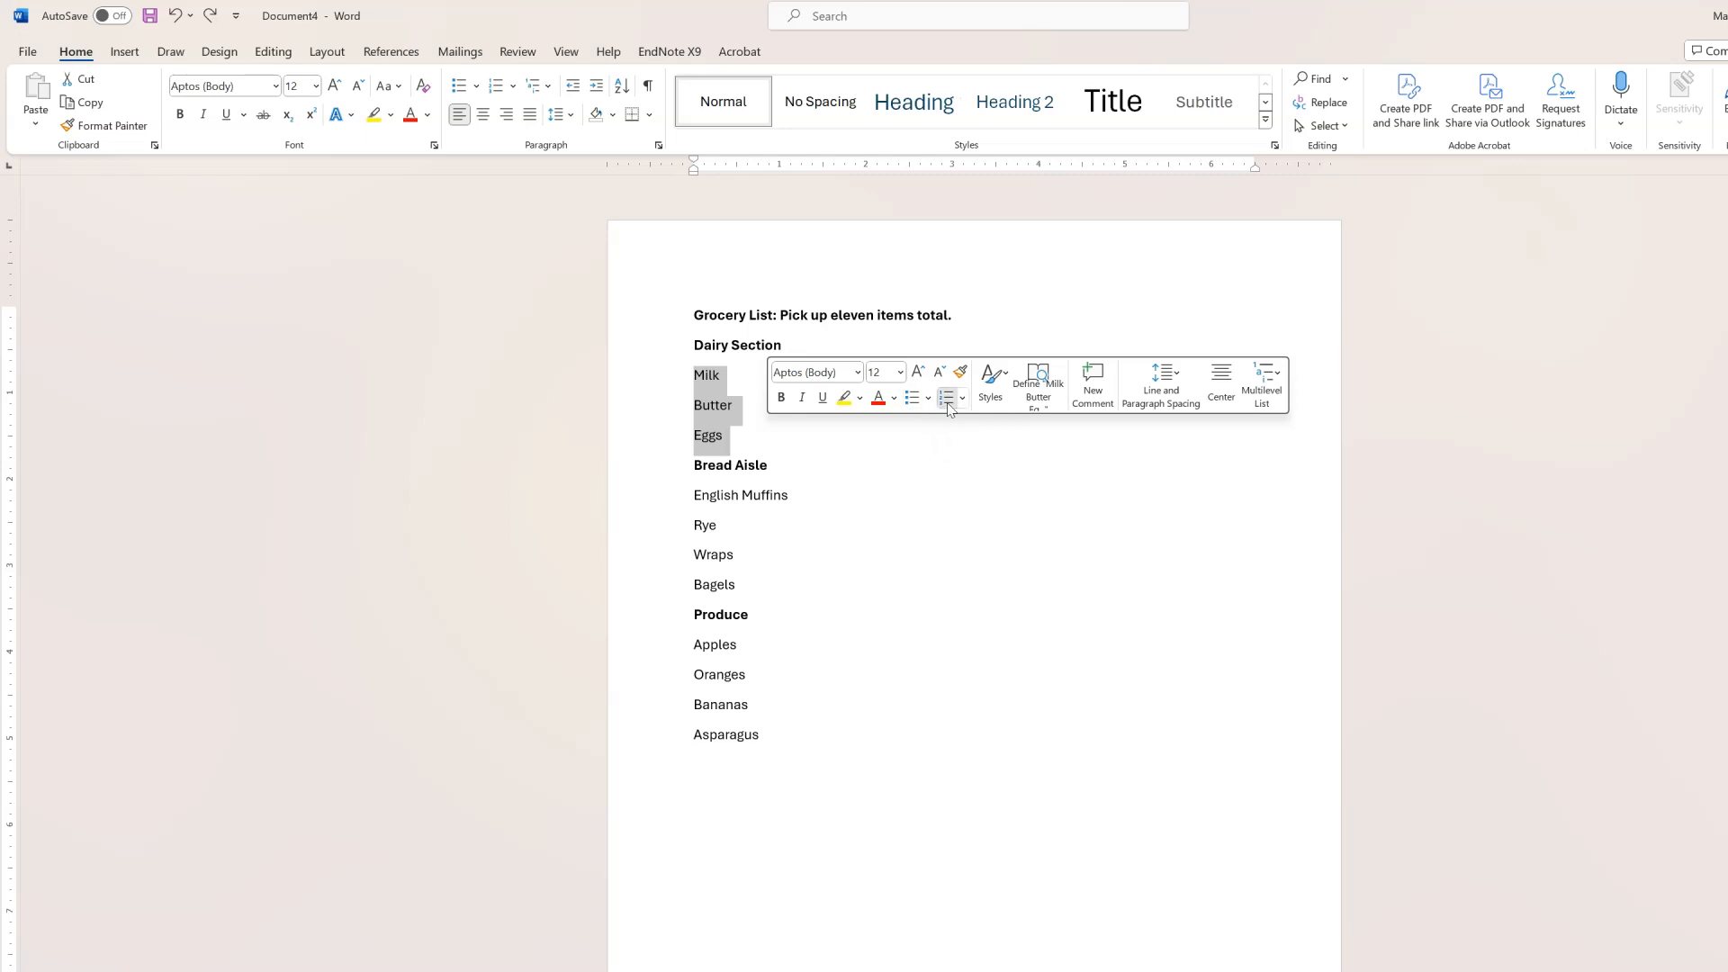
click(872, 535)
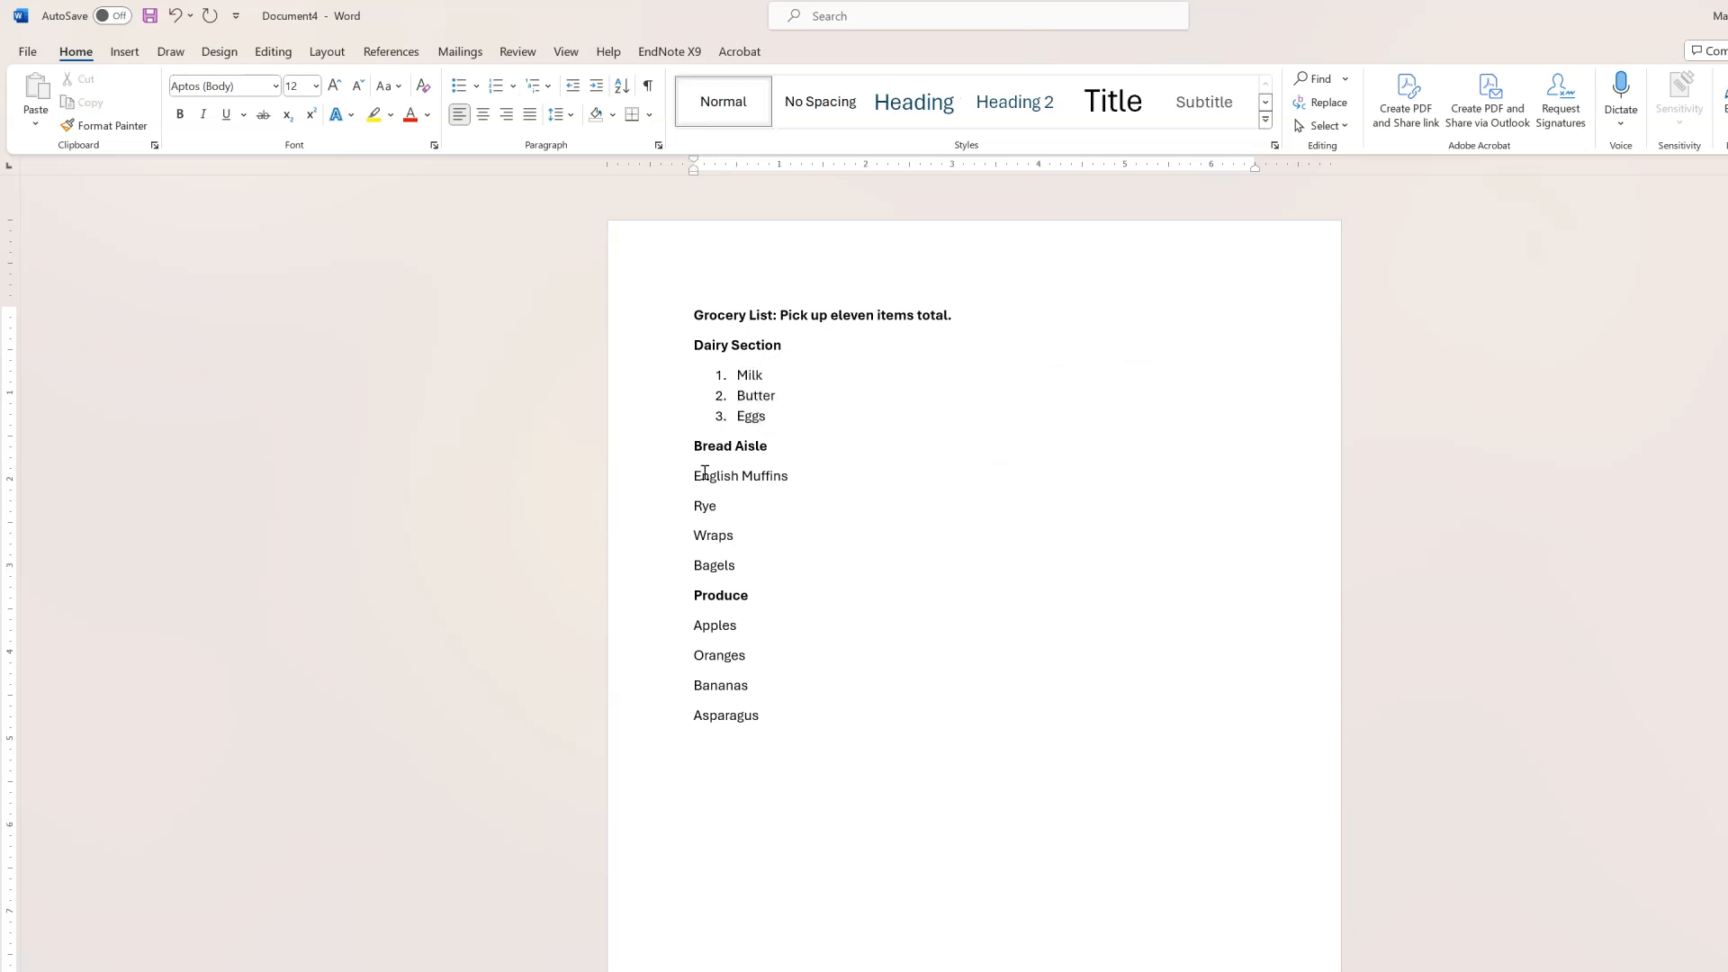
Step: Apply 1. 2. 3. numbering to the four items under Bread Aisle, from English Muffins to Bagels
drag(694, 478, 807, 560)
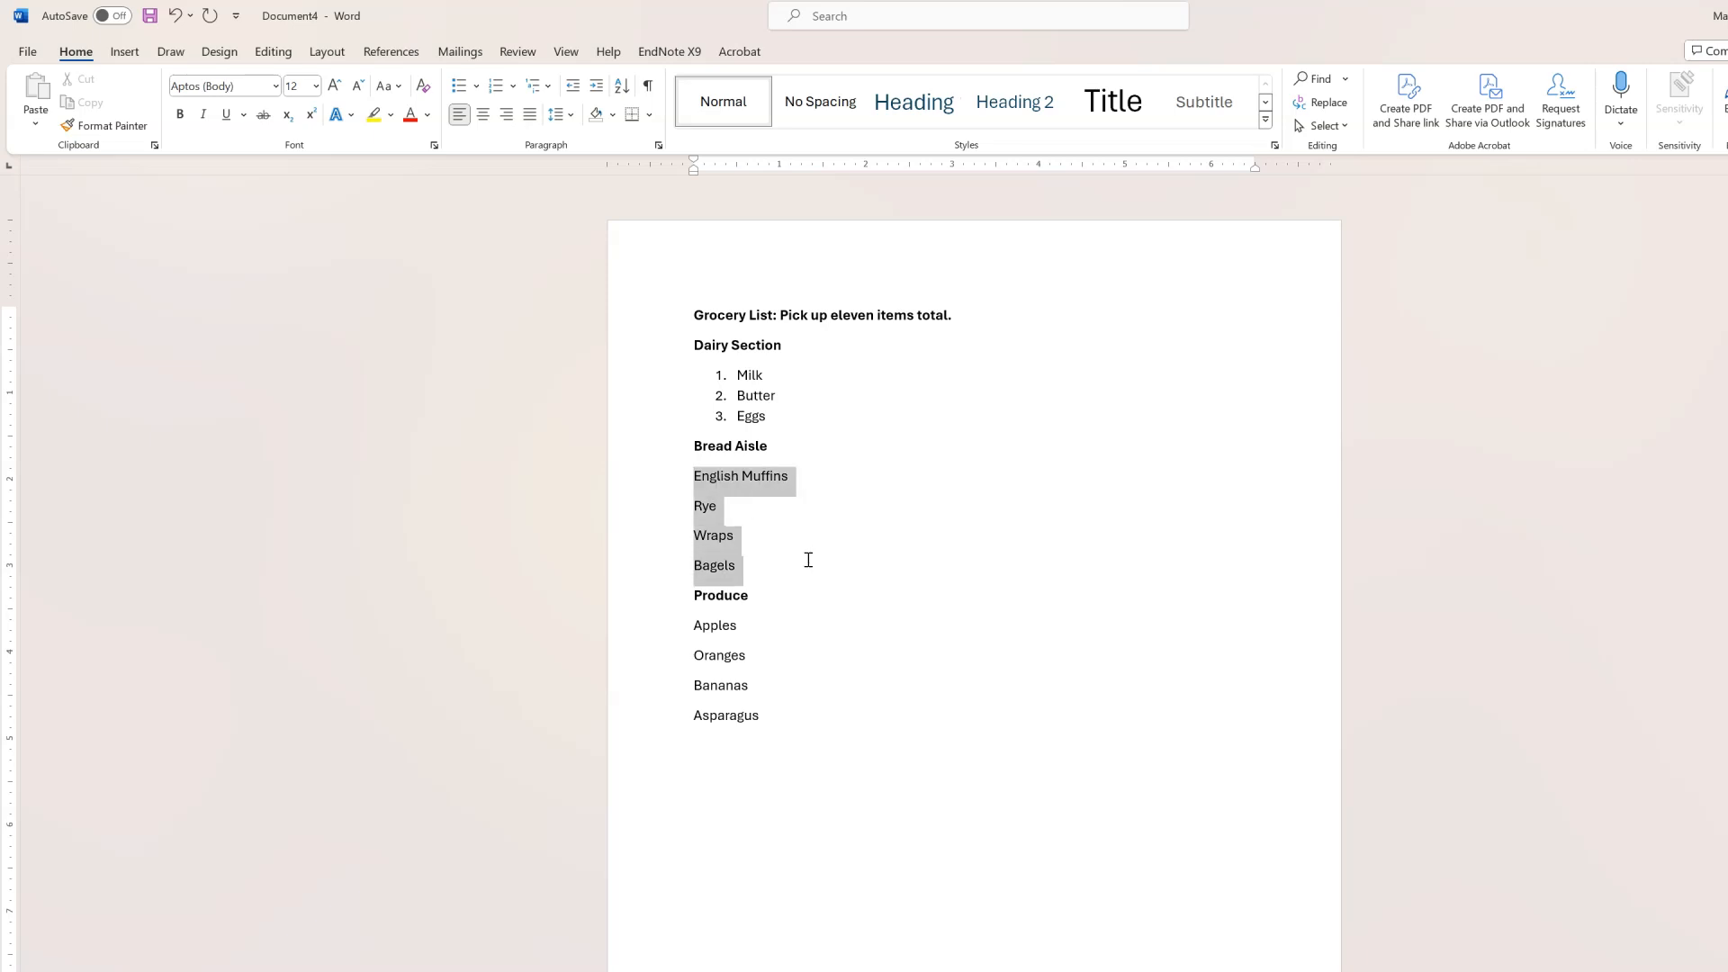
drag(810, 560, 808, 560)
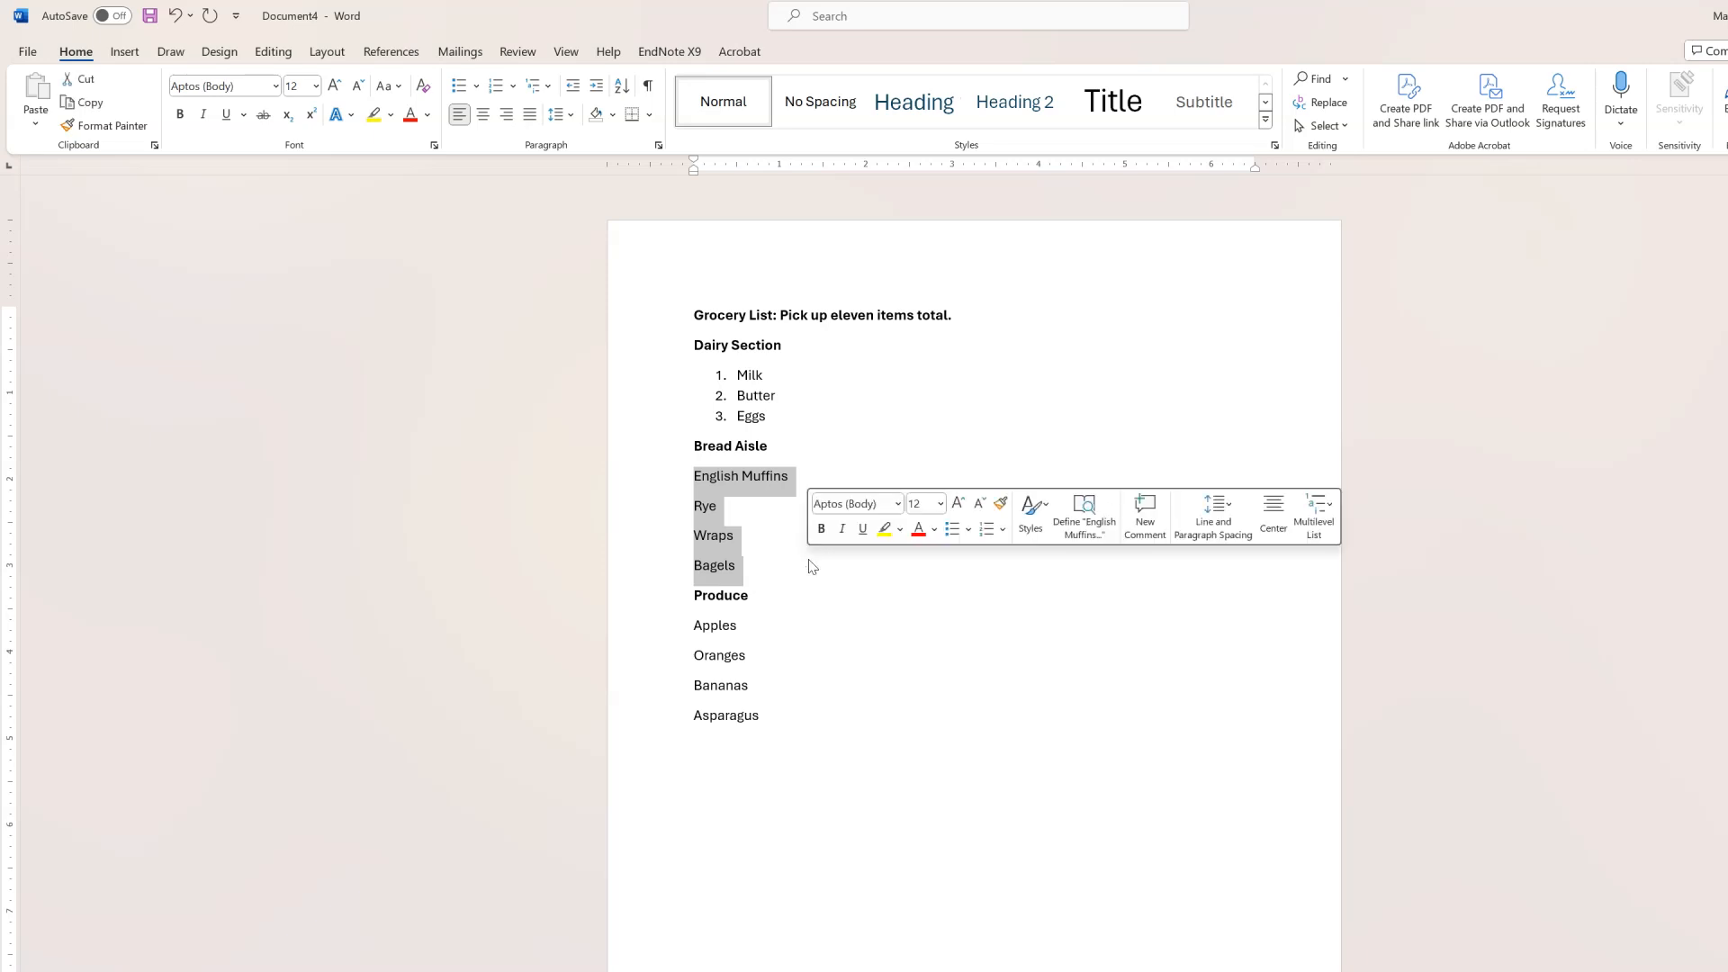
click(994, 532)
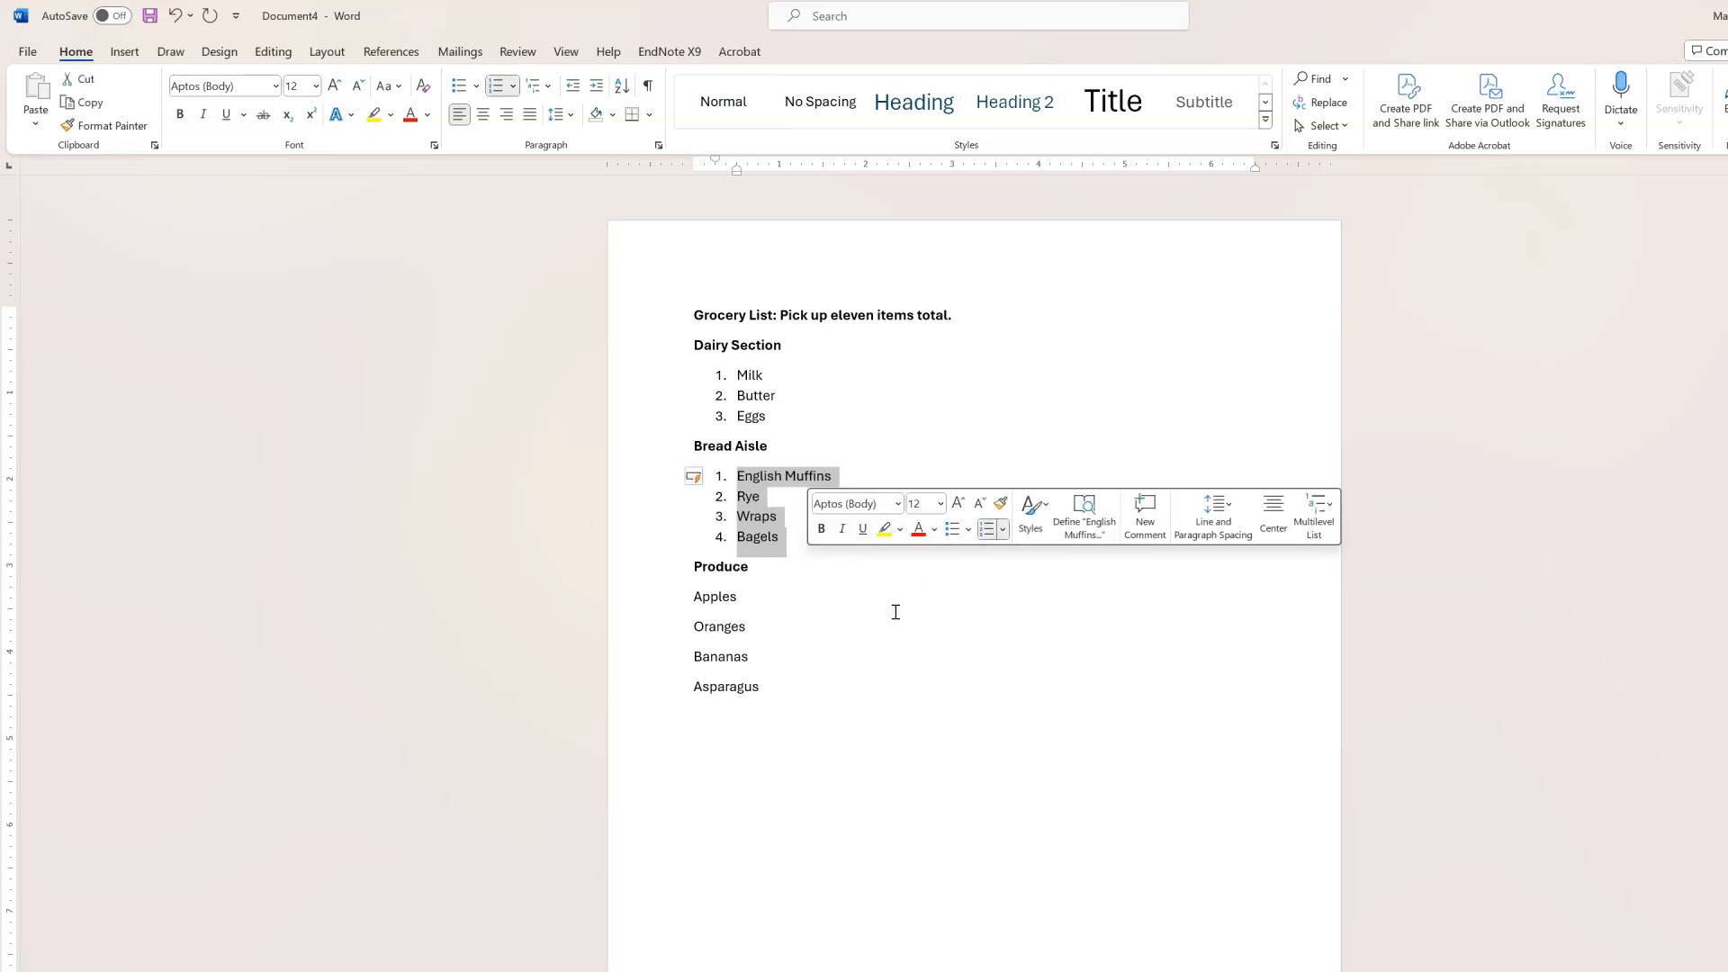
Step: Apply 1. 2. 3. numbering to the four items under Produce, from Apples to Asparagus
click(838, 623)
drag(688, 600, 853, 695)
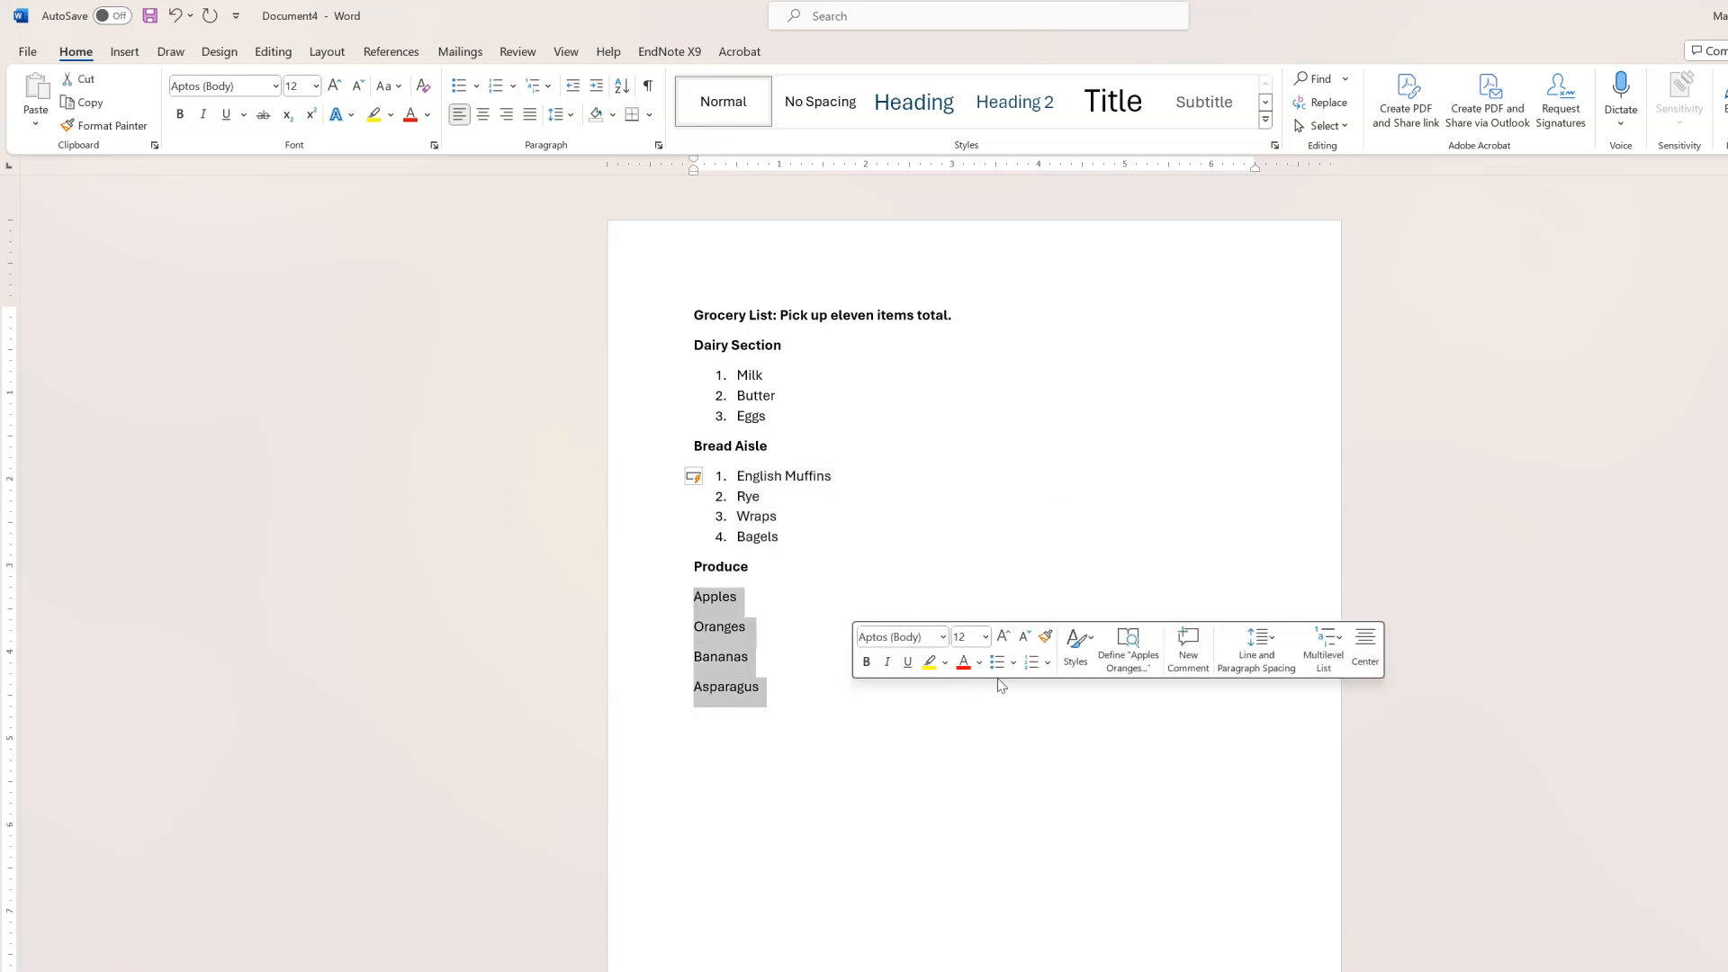
click(1031, 663)
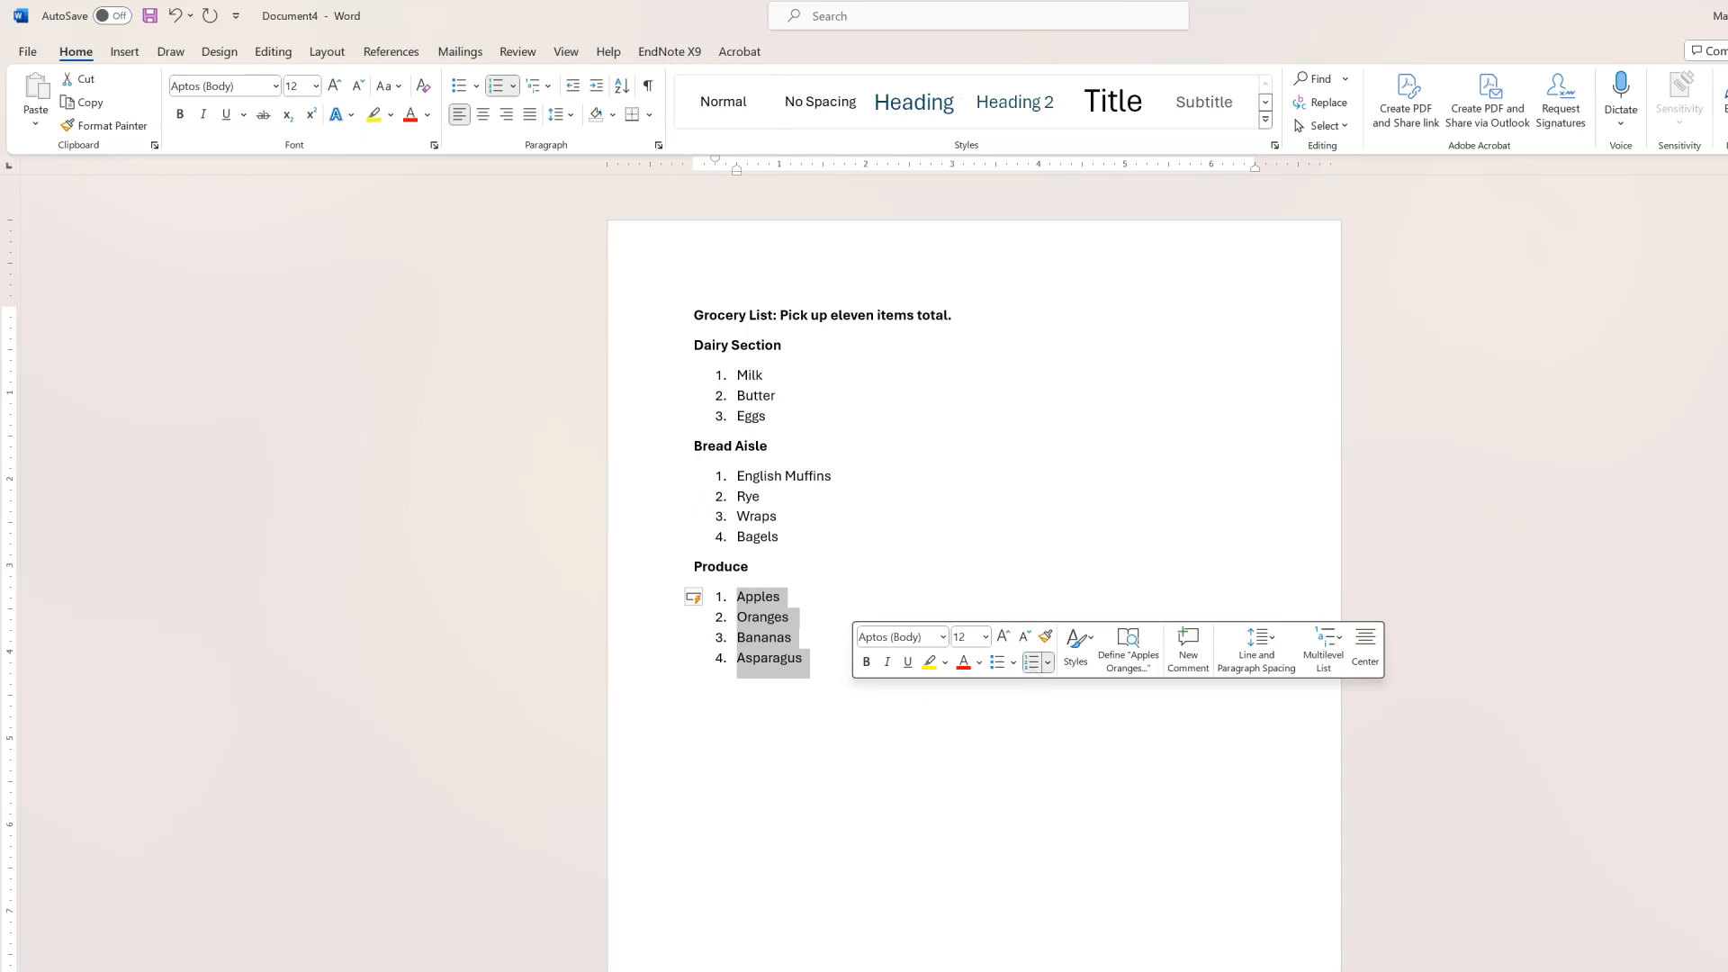
click(868, 668)
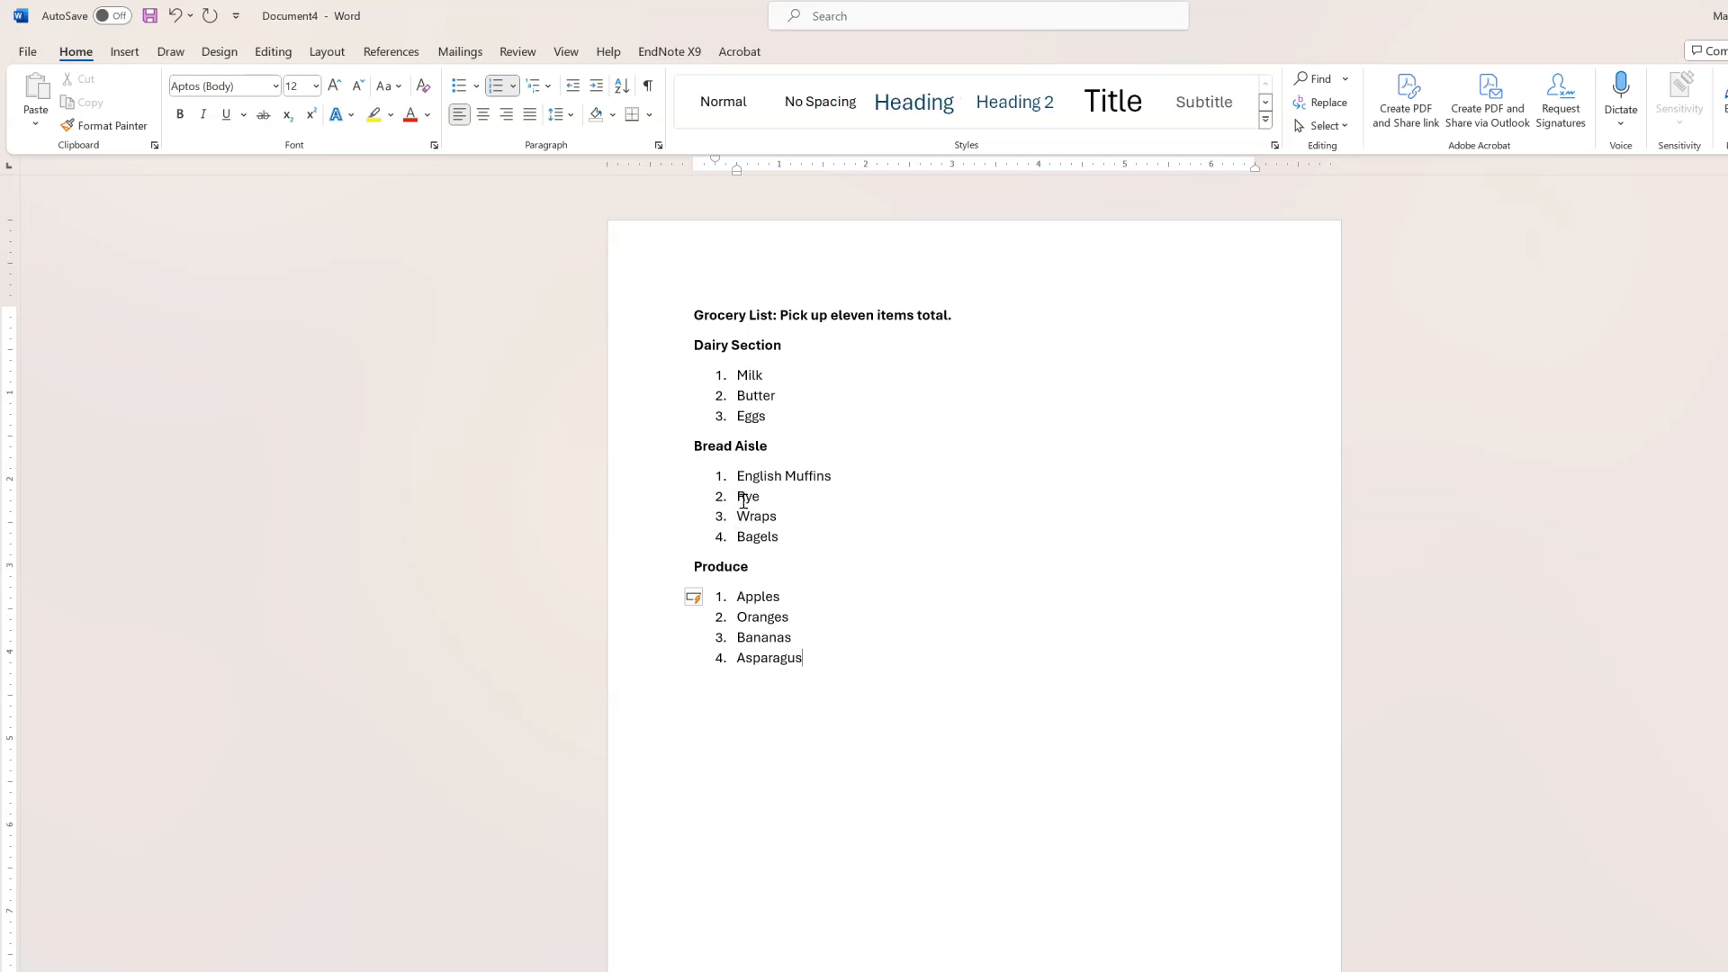
drag(737, 475, 806, 544)
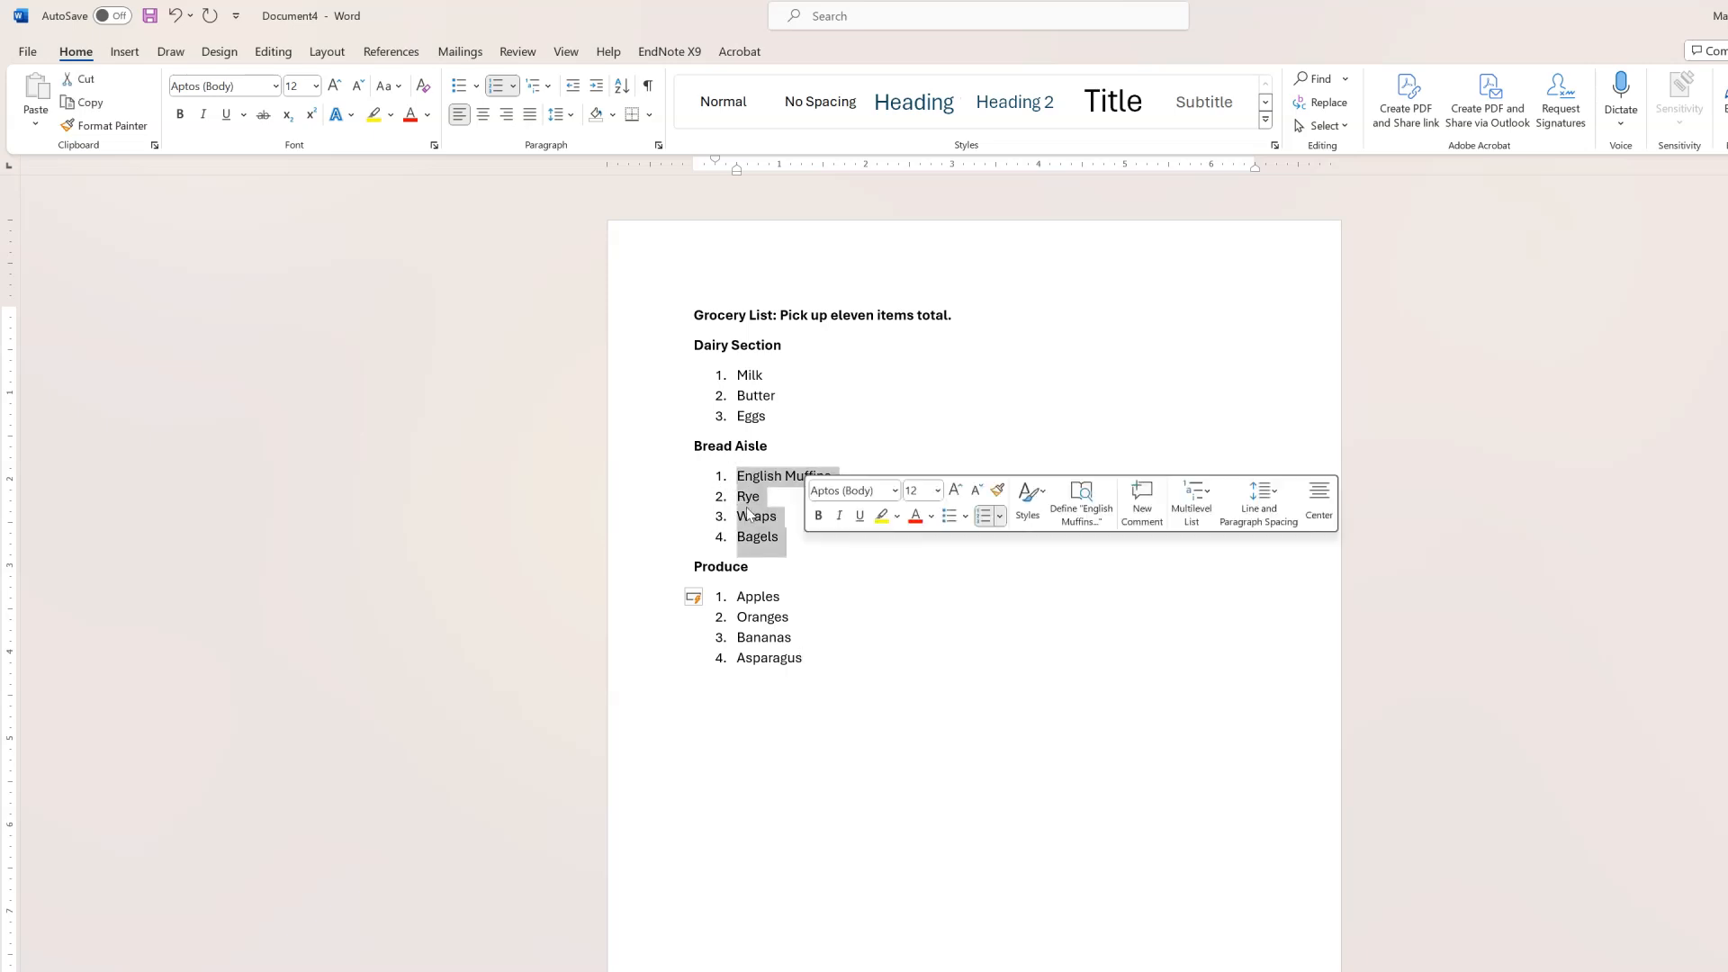
click(708, 477)
drag(708, 478, 739, 541)
click(687, 490)
click(676, 482)
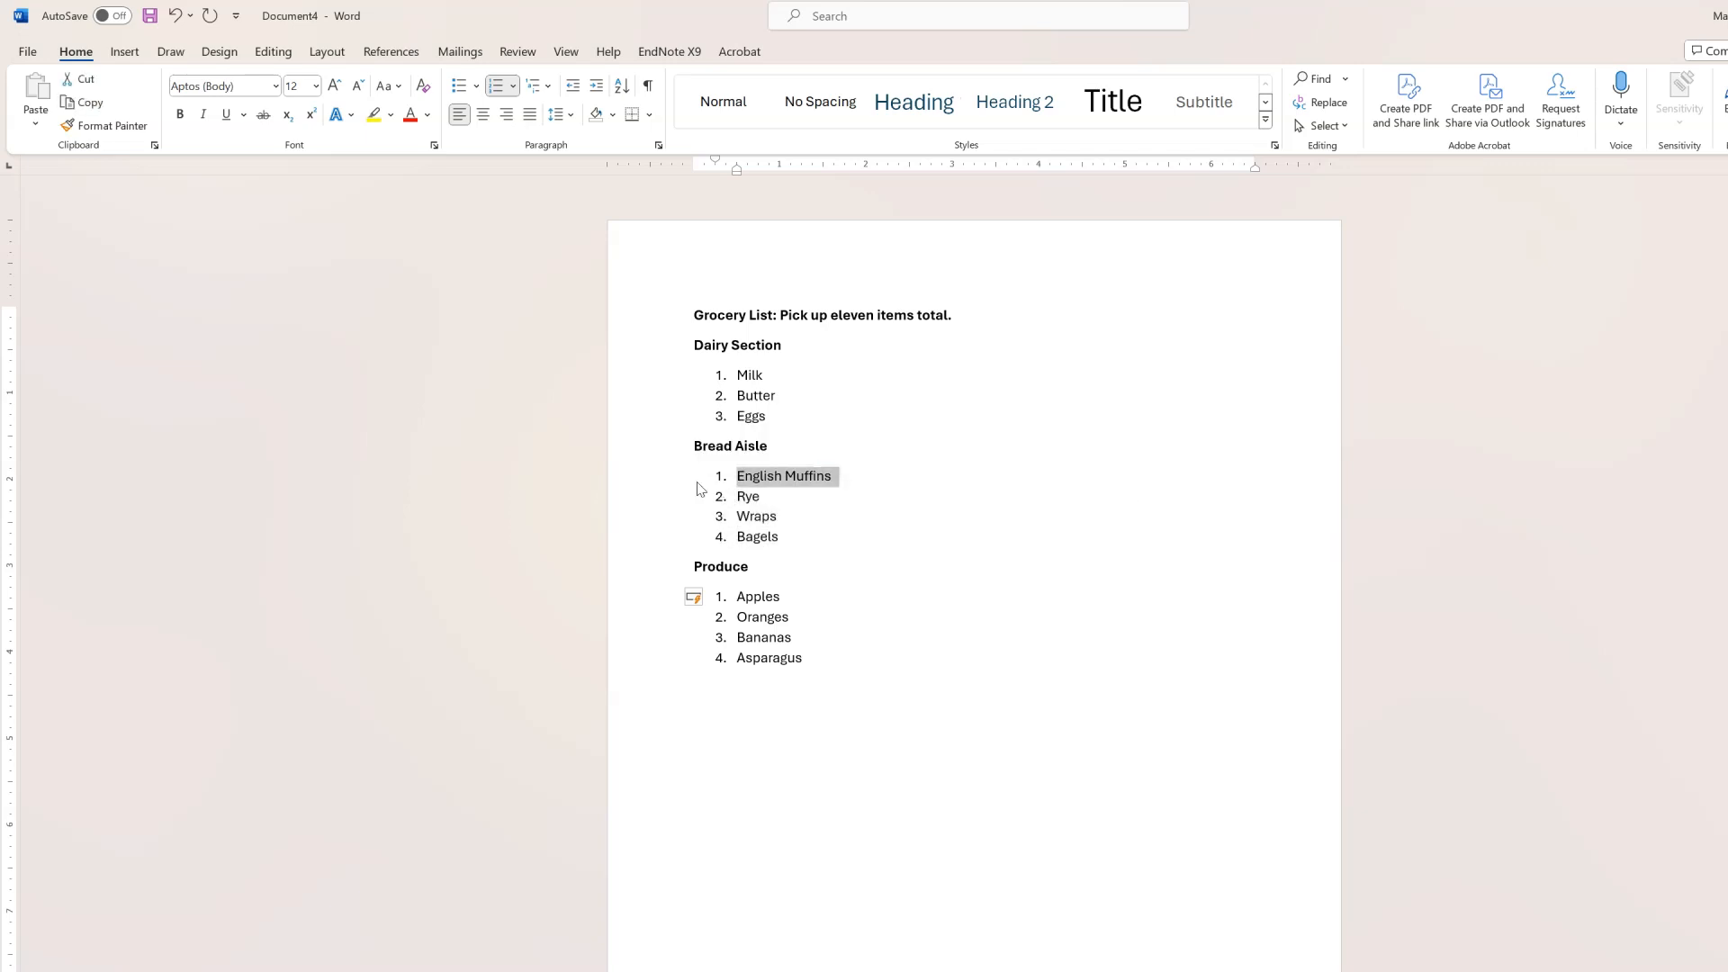
Step: Shorten the first Bread Aisle item to English Muffin, with Rye as its own numbered item below
click(738, 482)
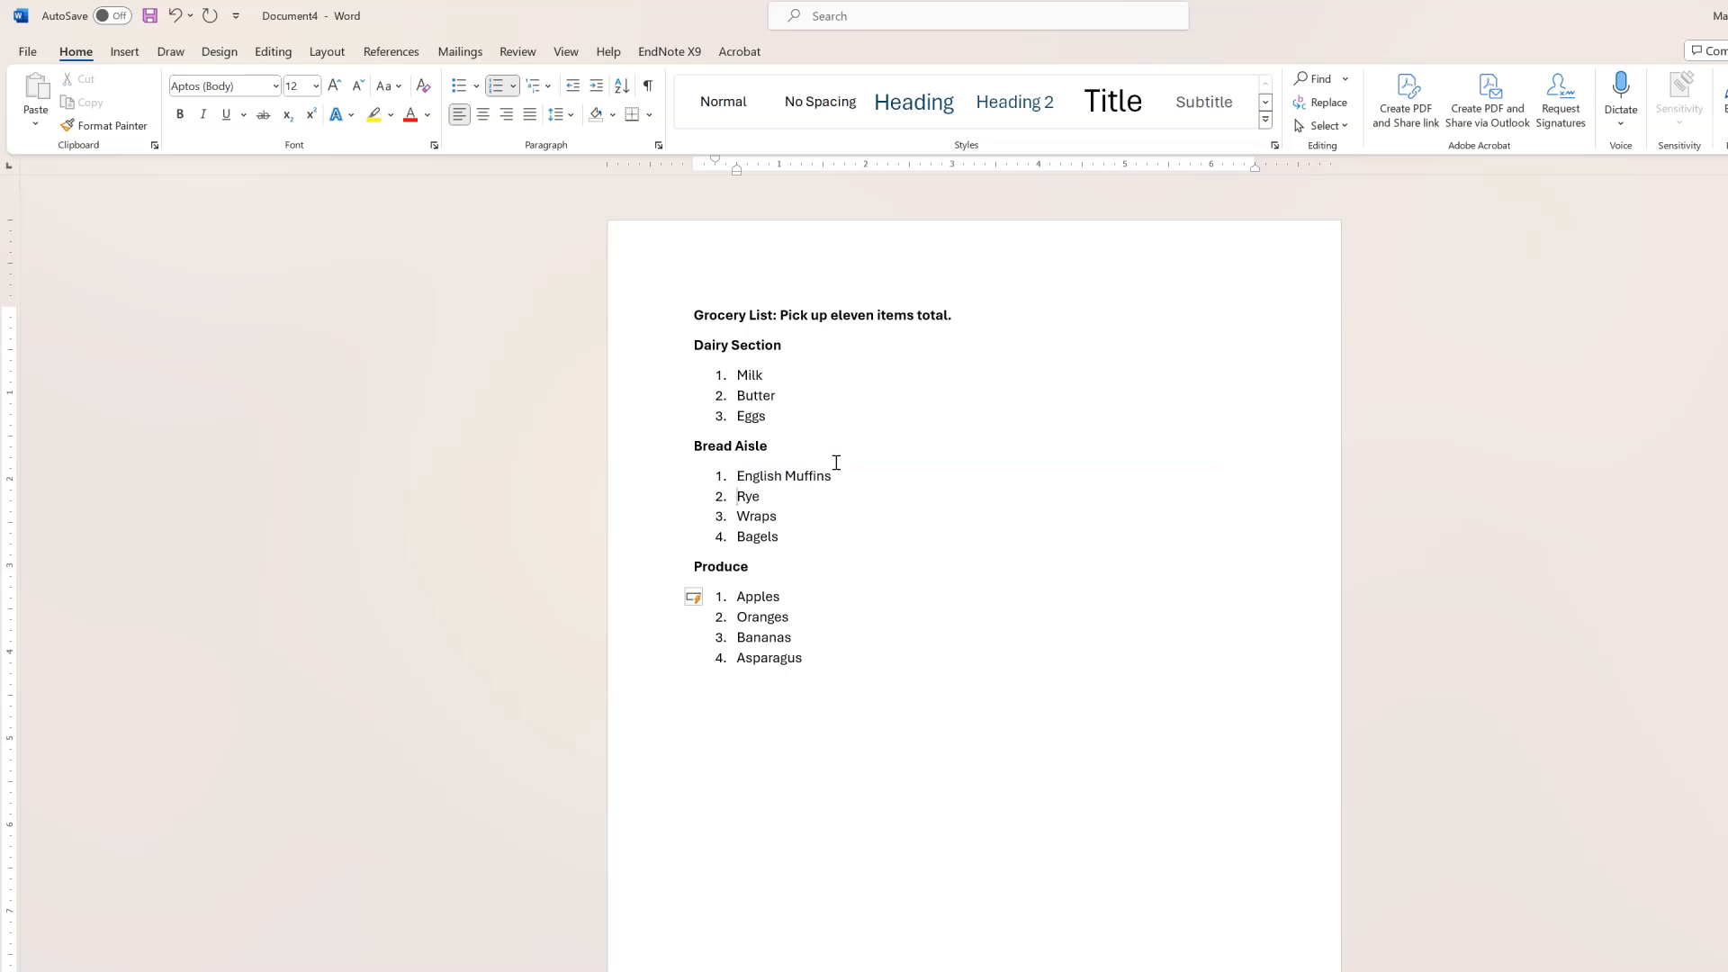
key(BackSpace)
key(BackSpace)
key(Delete)
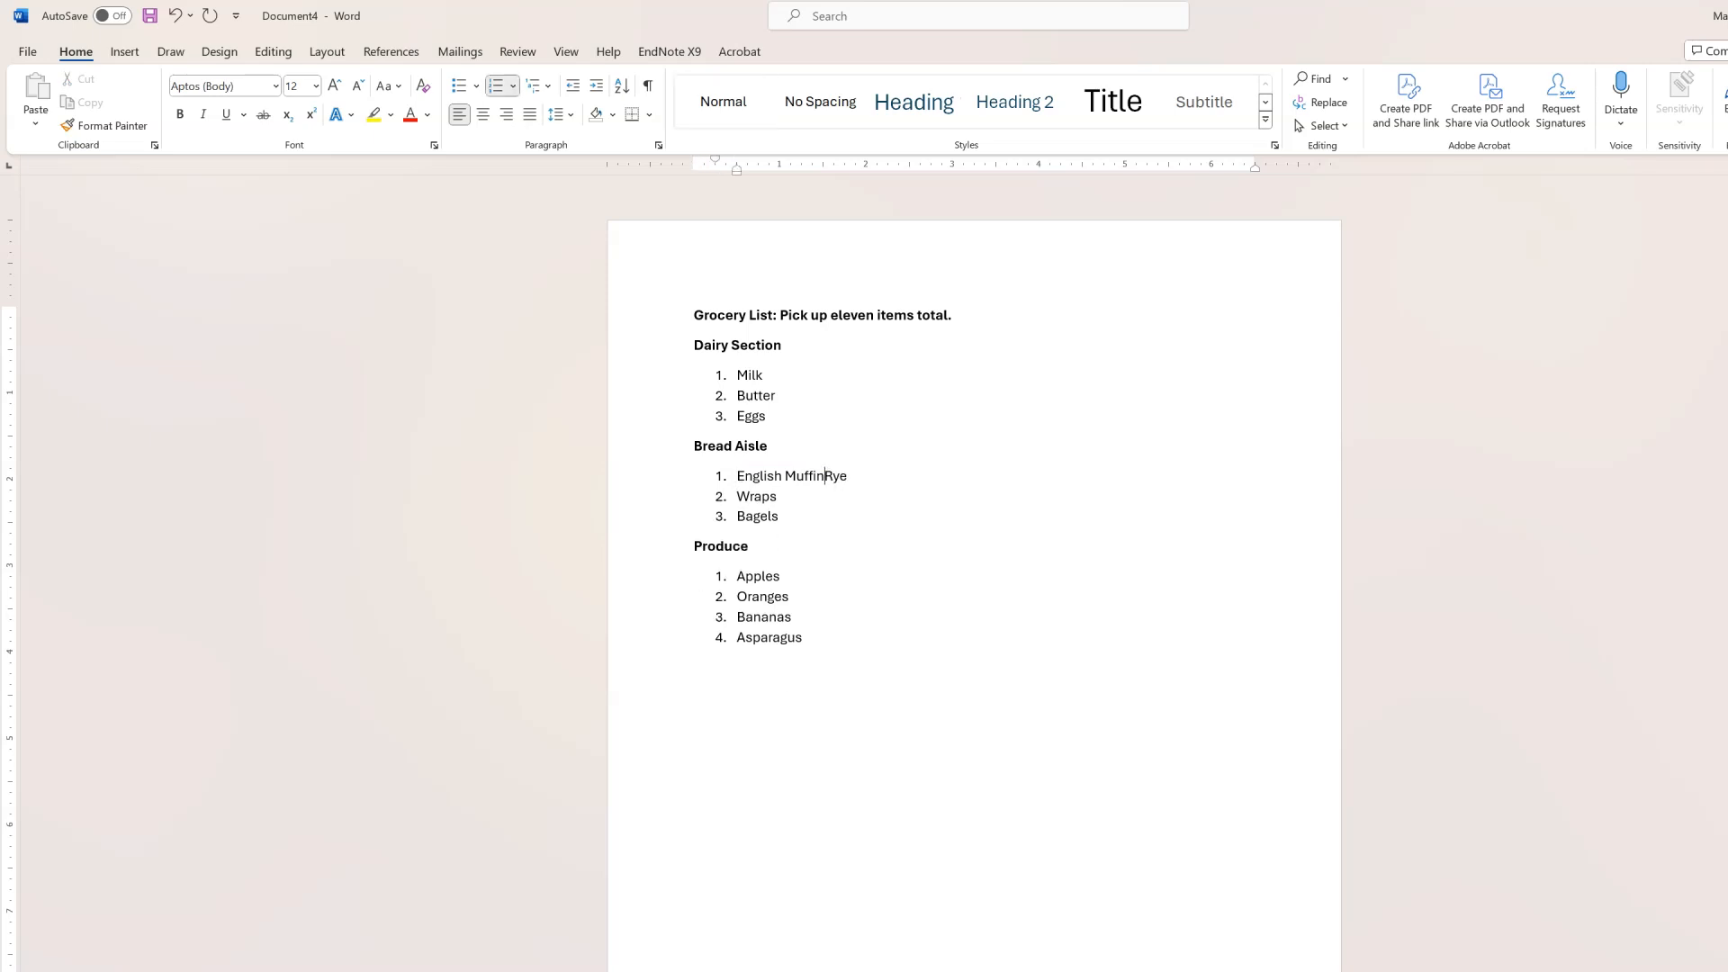
key(Return)
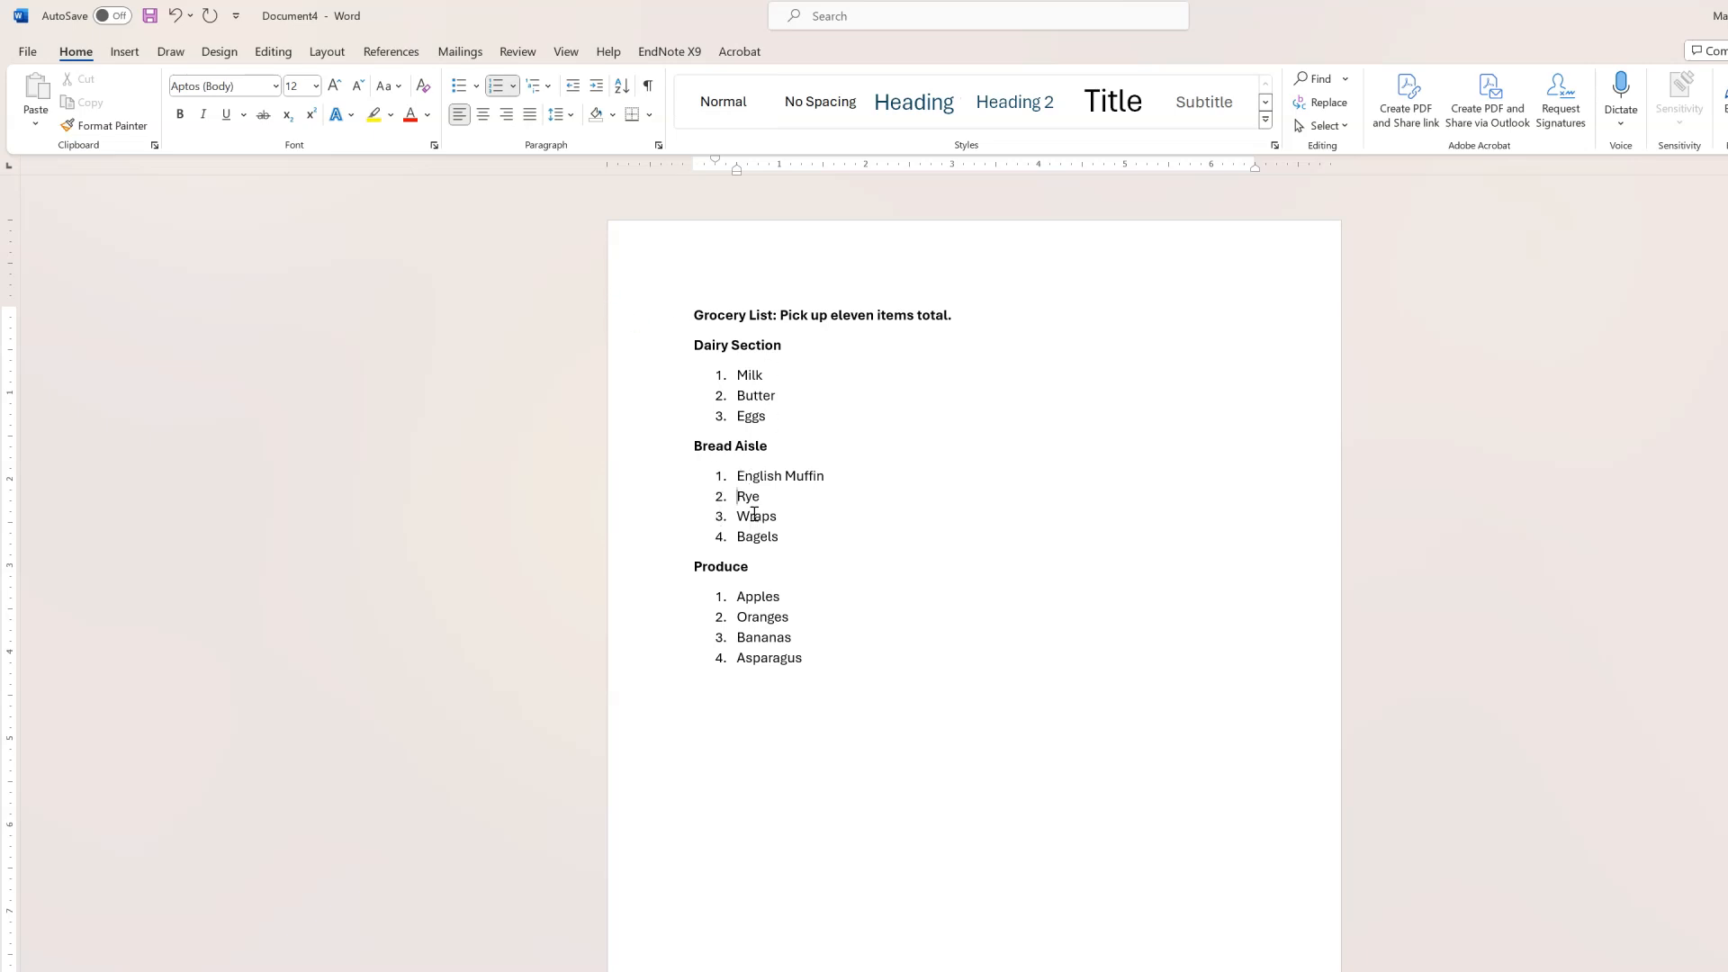
Step: Try to overwrite the number of the English Muffin item with 7, and undo that change
click(721, 480)
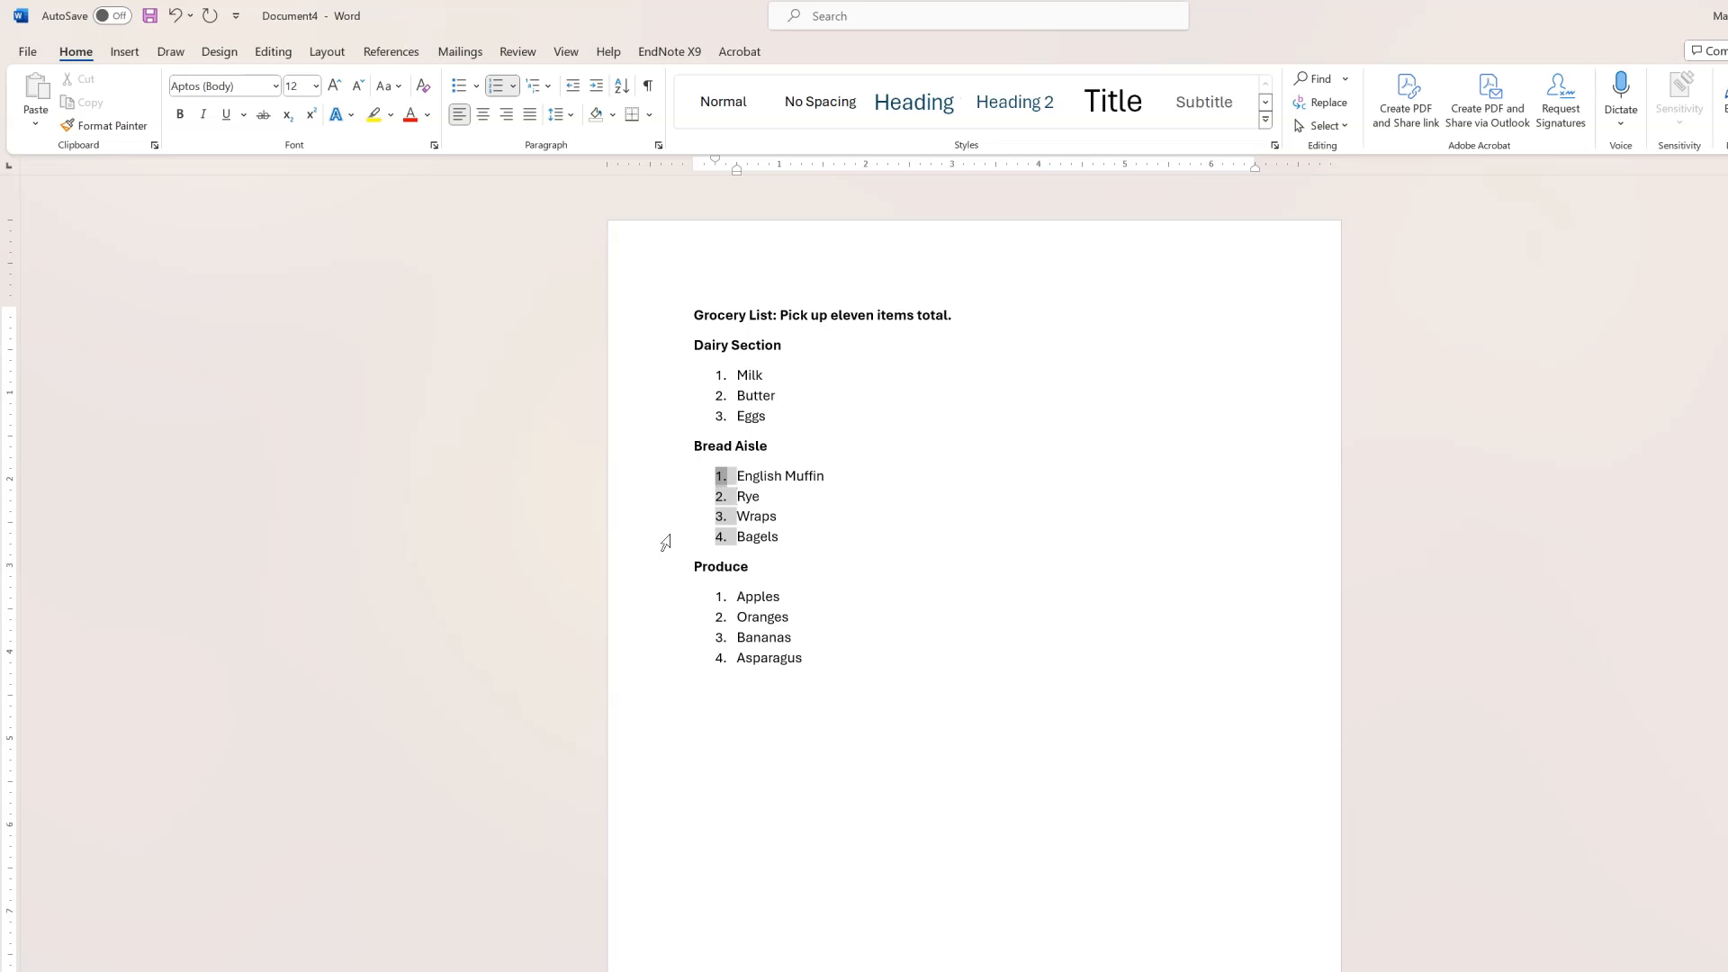
text(7)
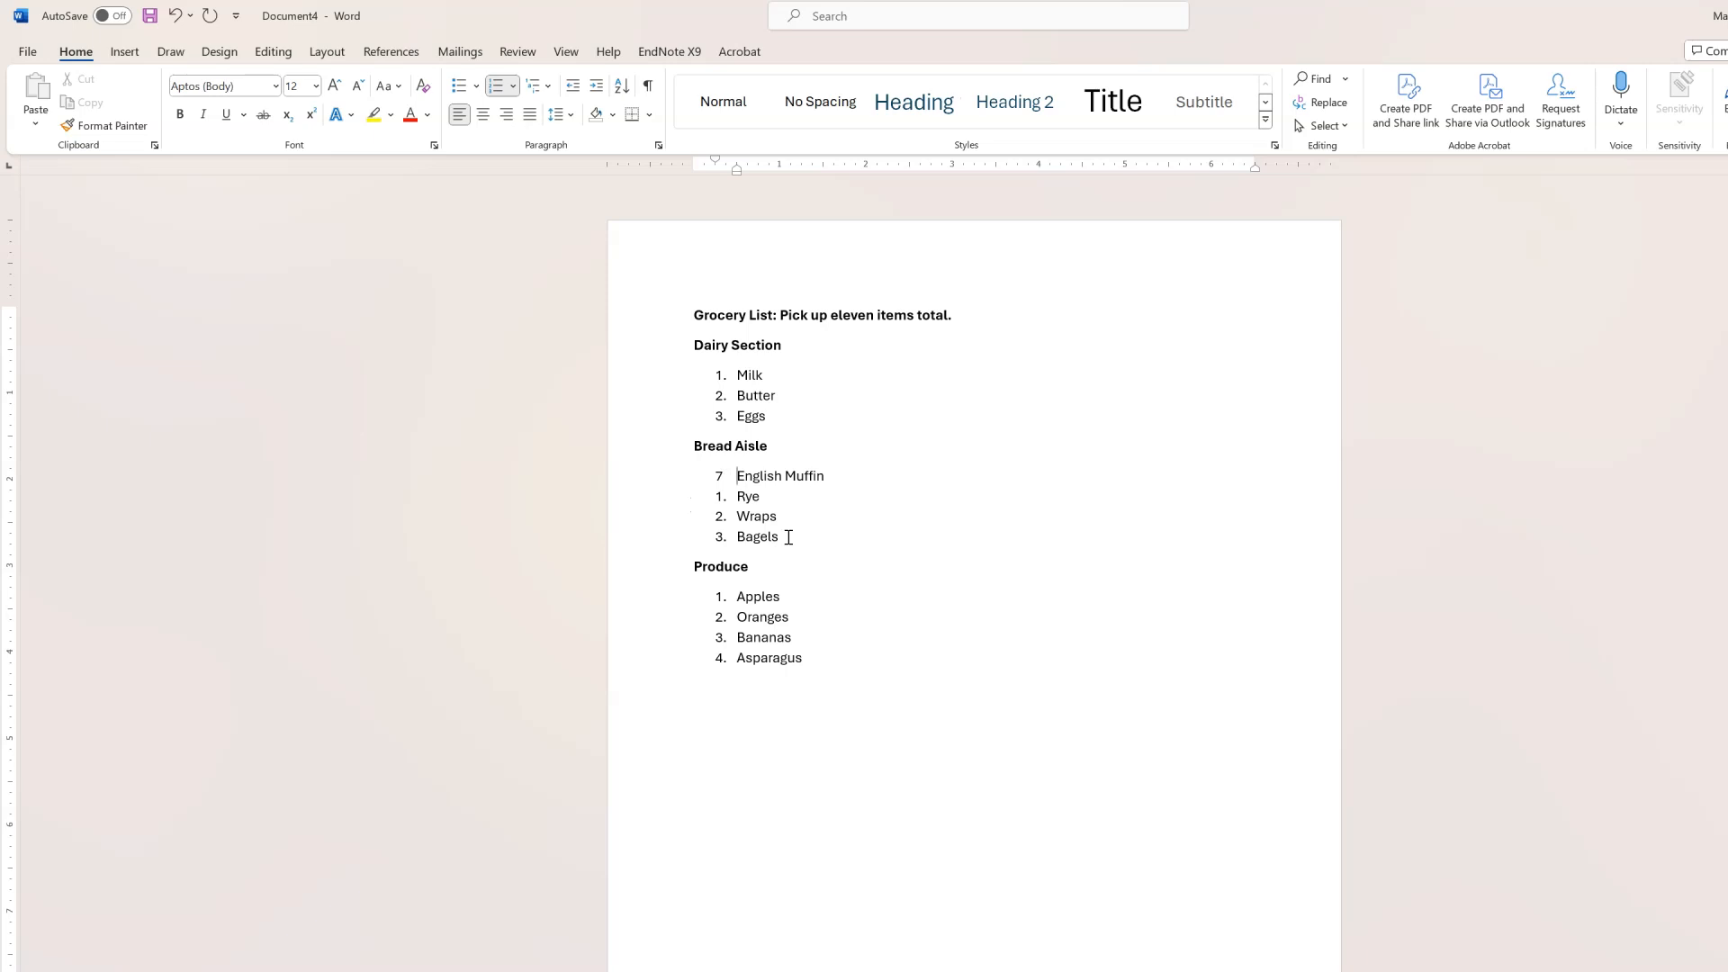
key(ctrl+z)
key(ctrl+z)
key(ctrl+z)
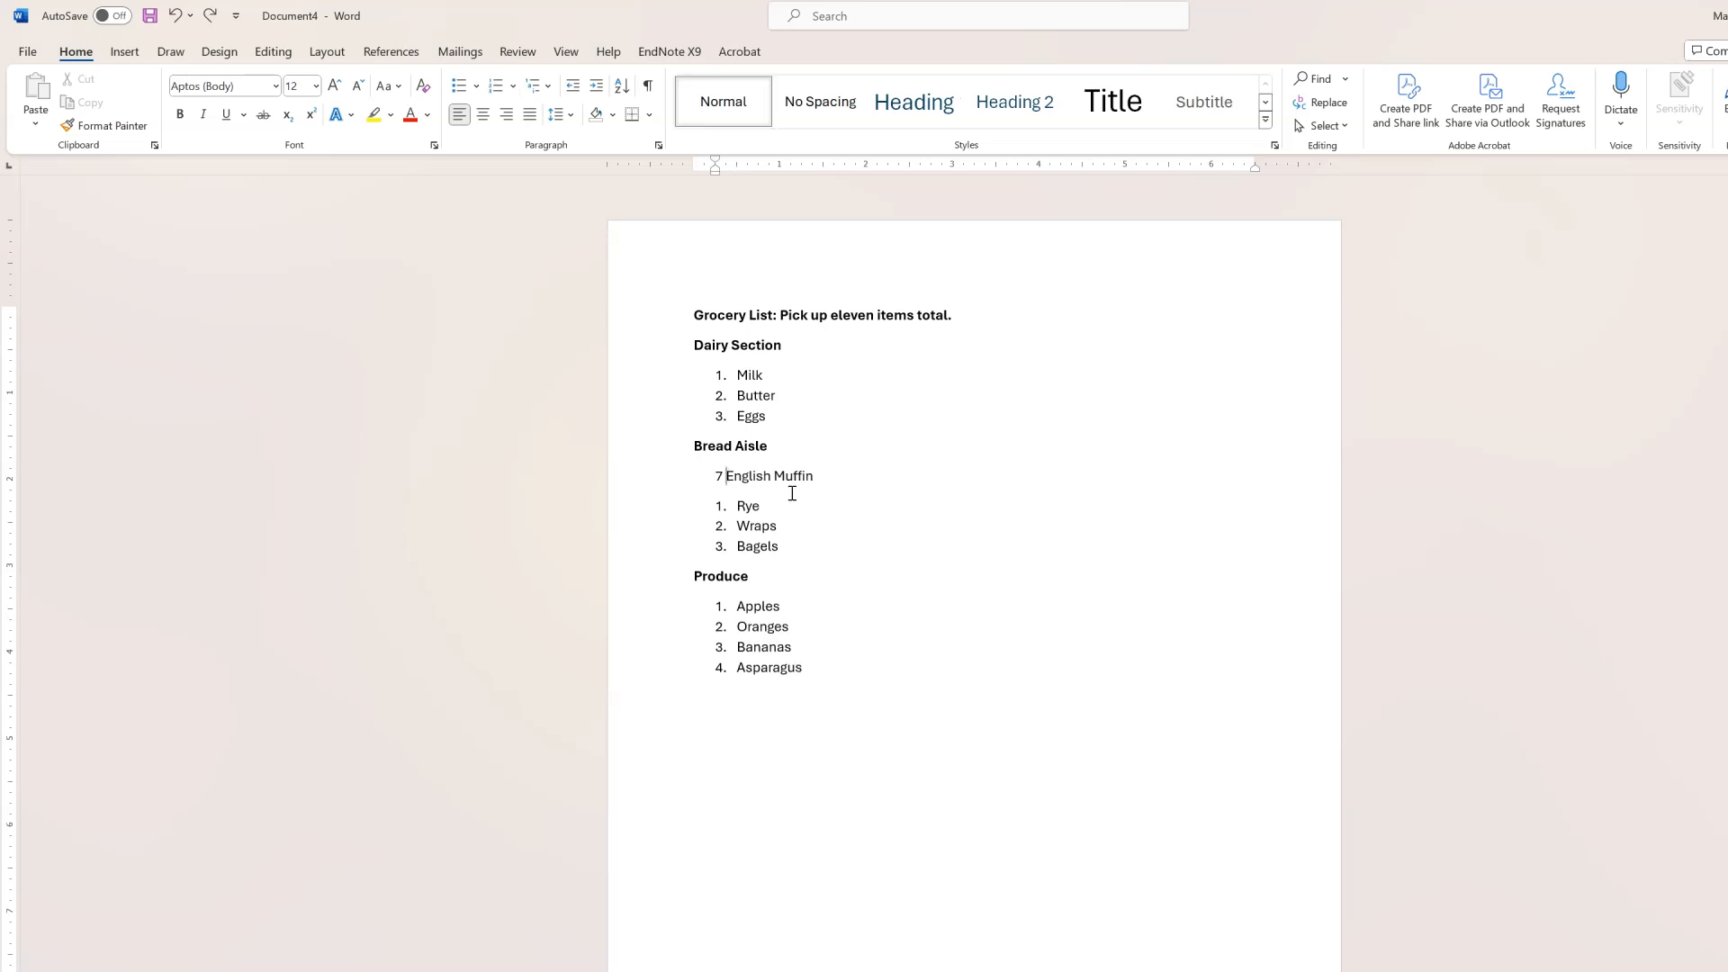
click(806, 515)
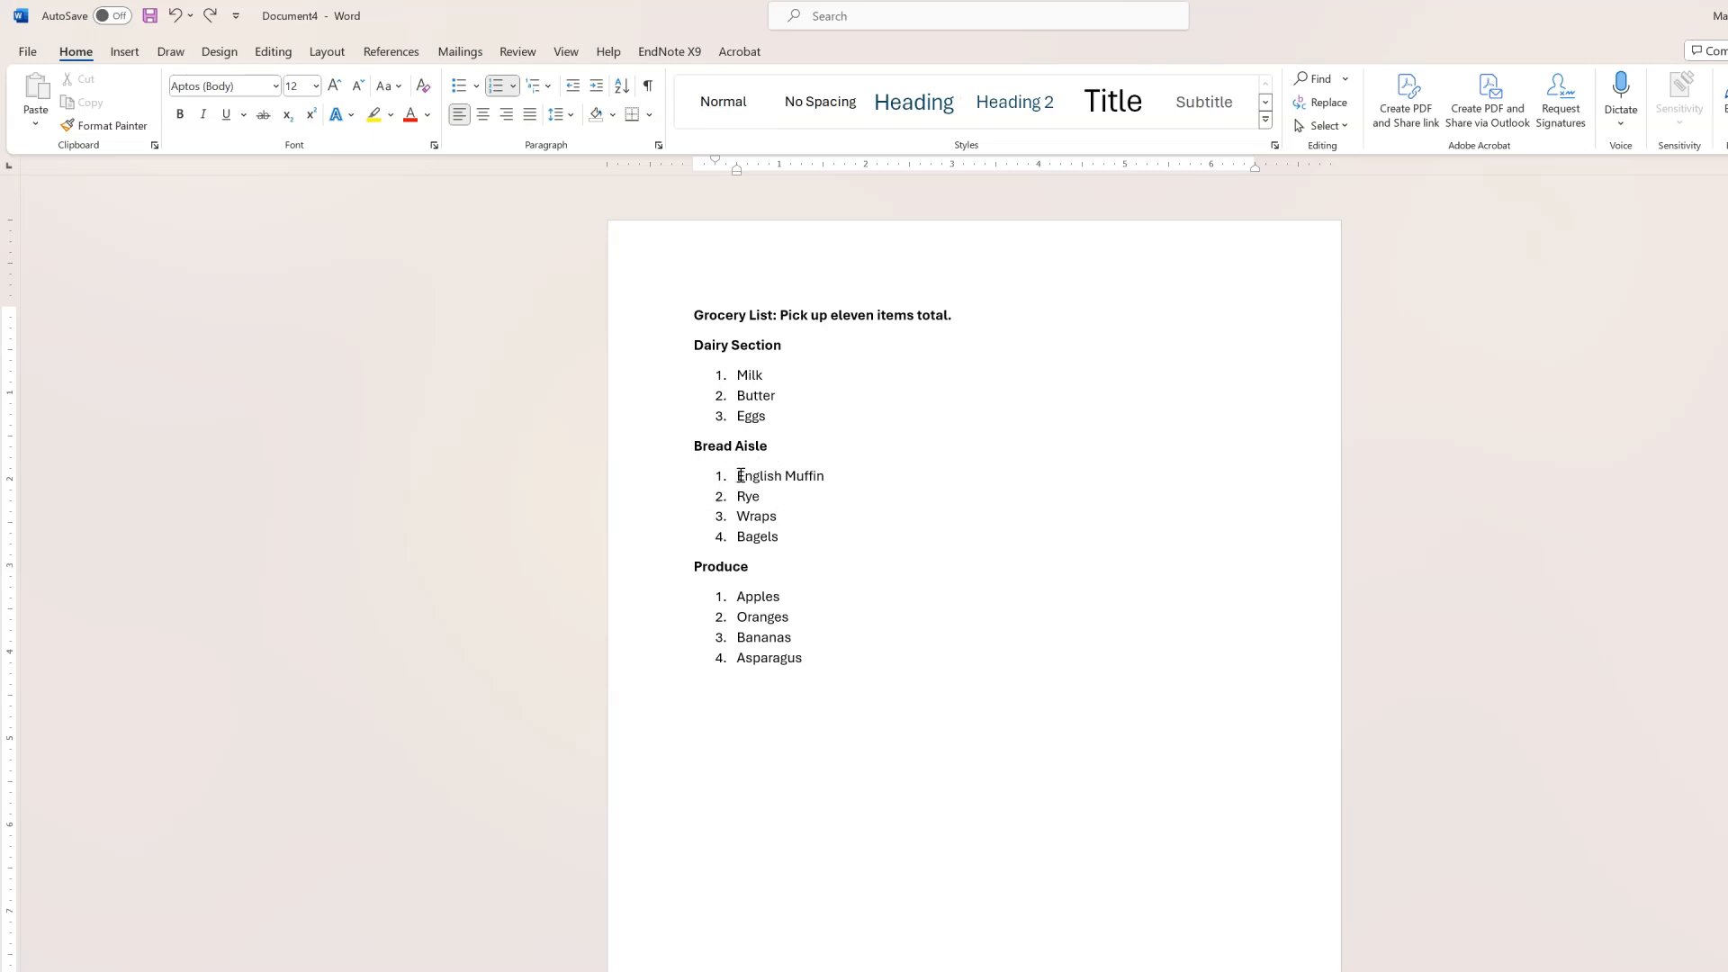
Step: Continue the Bread Aisle numbering from the previous list, with Advance value (skip numbers) enabled and the value set to 4
drag(740, 475, 807, 536)
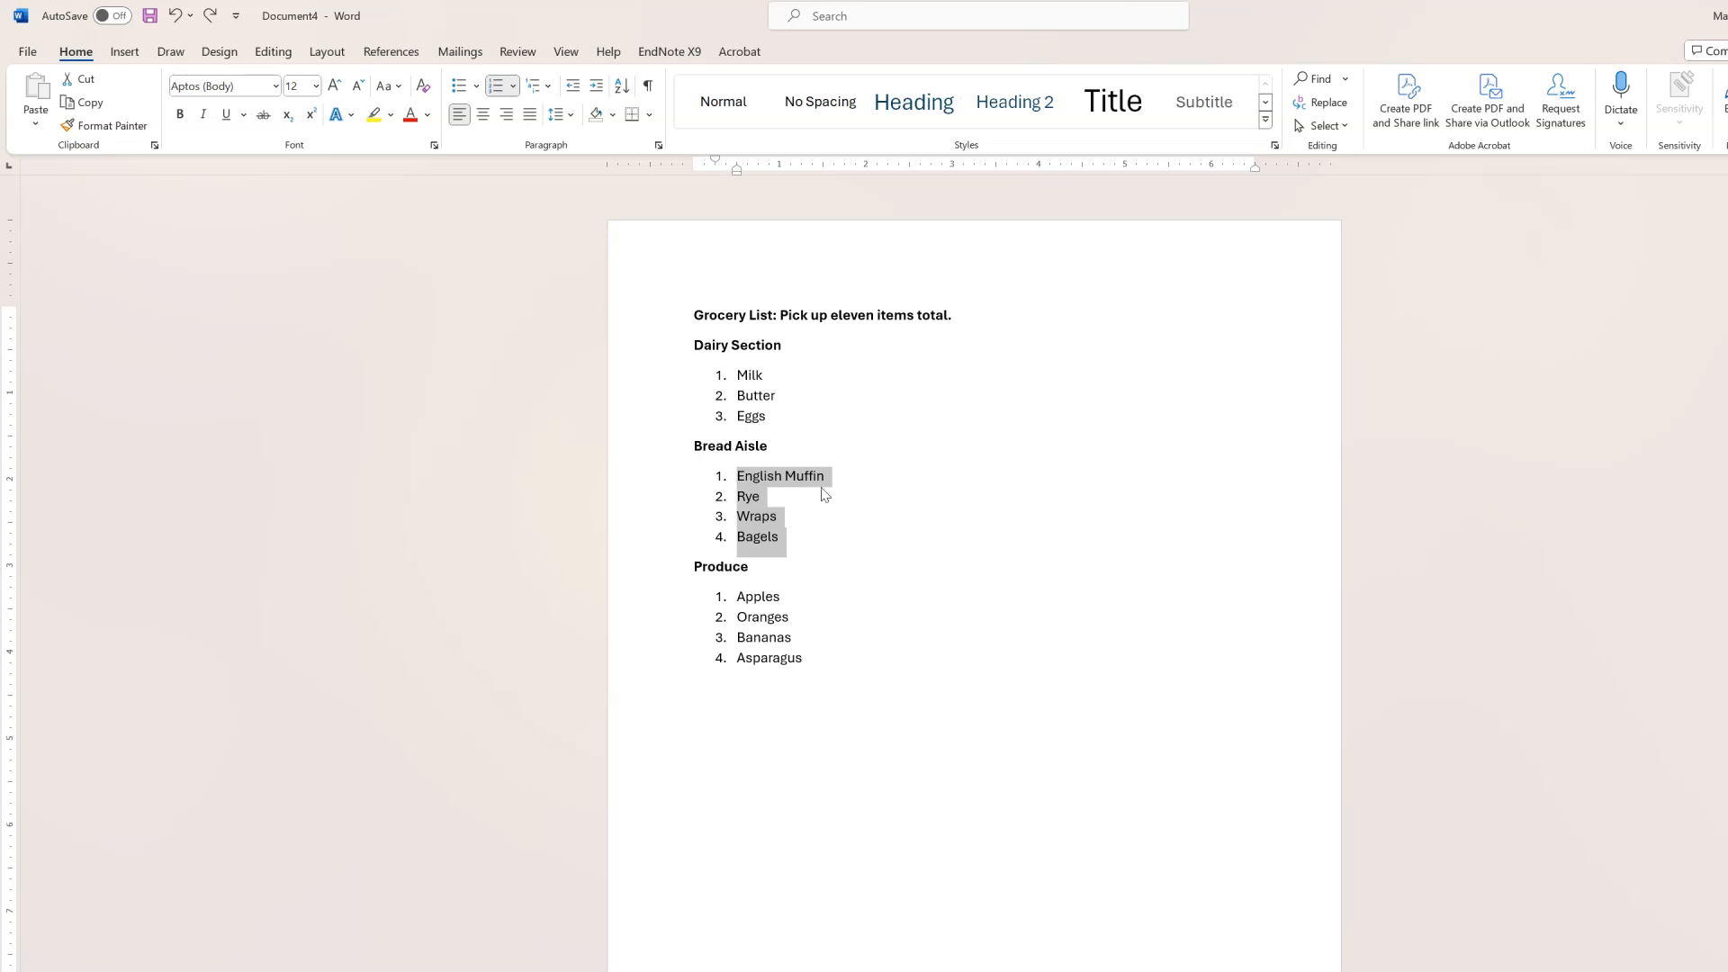
click(514, 86)
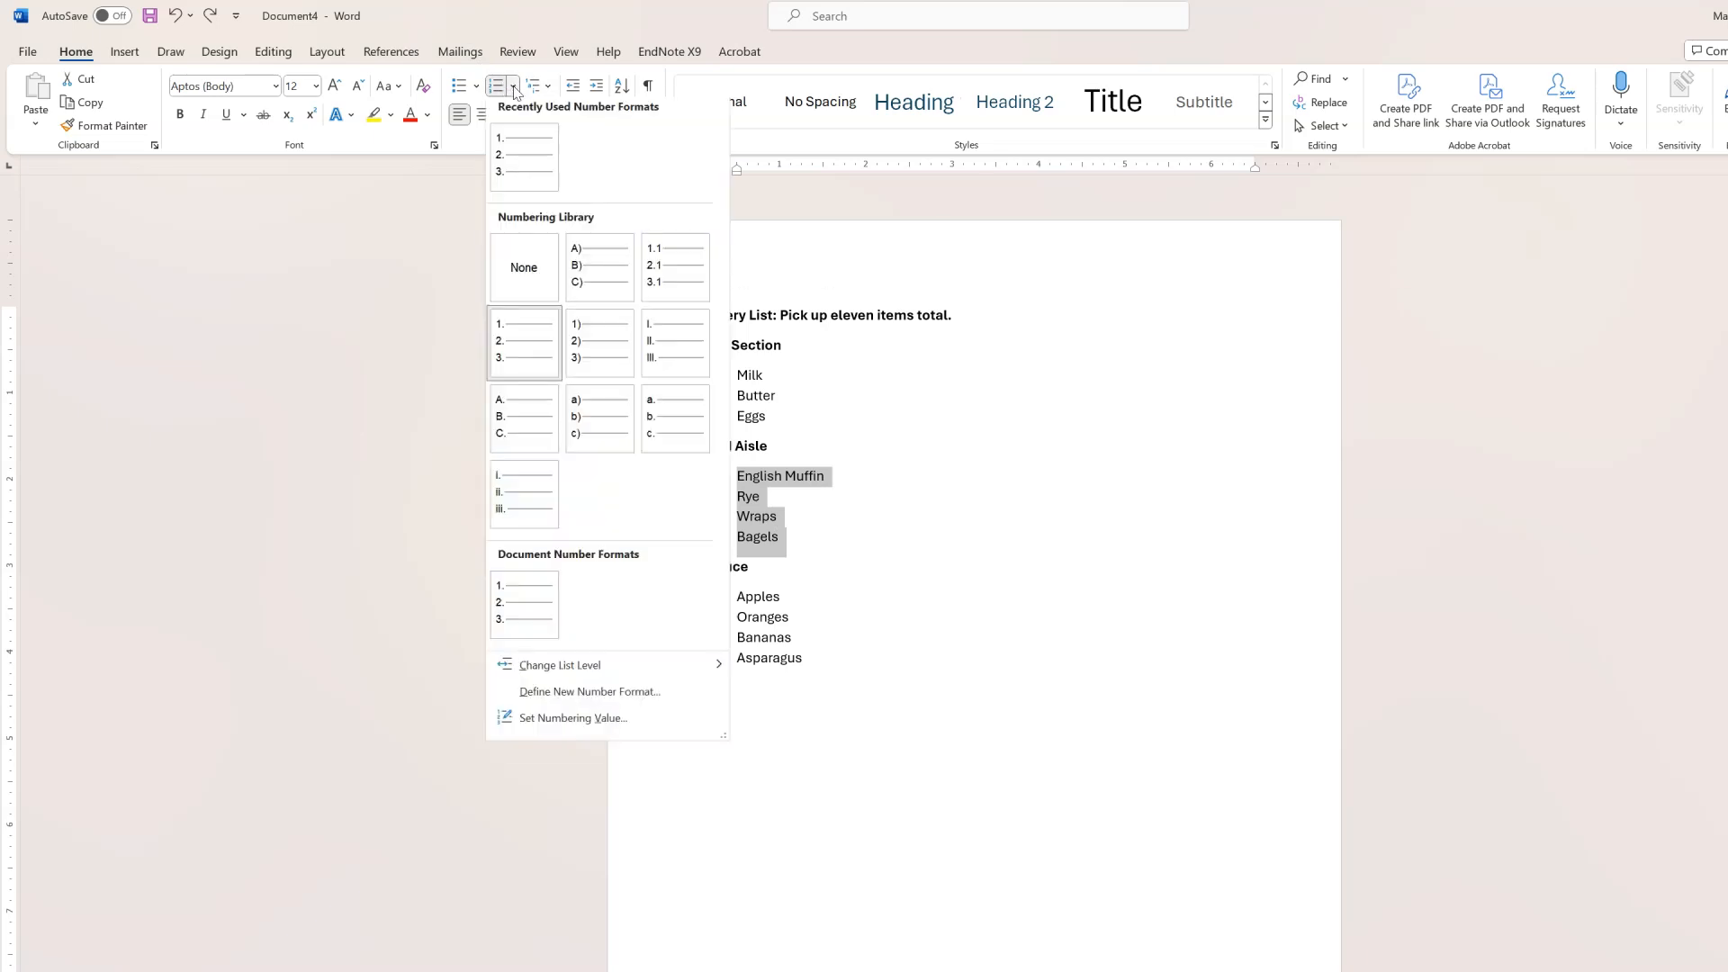
click(621, 731)
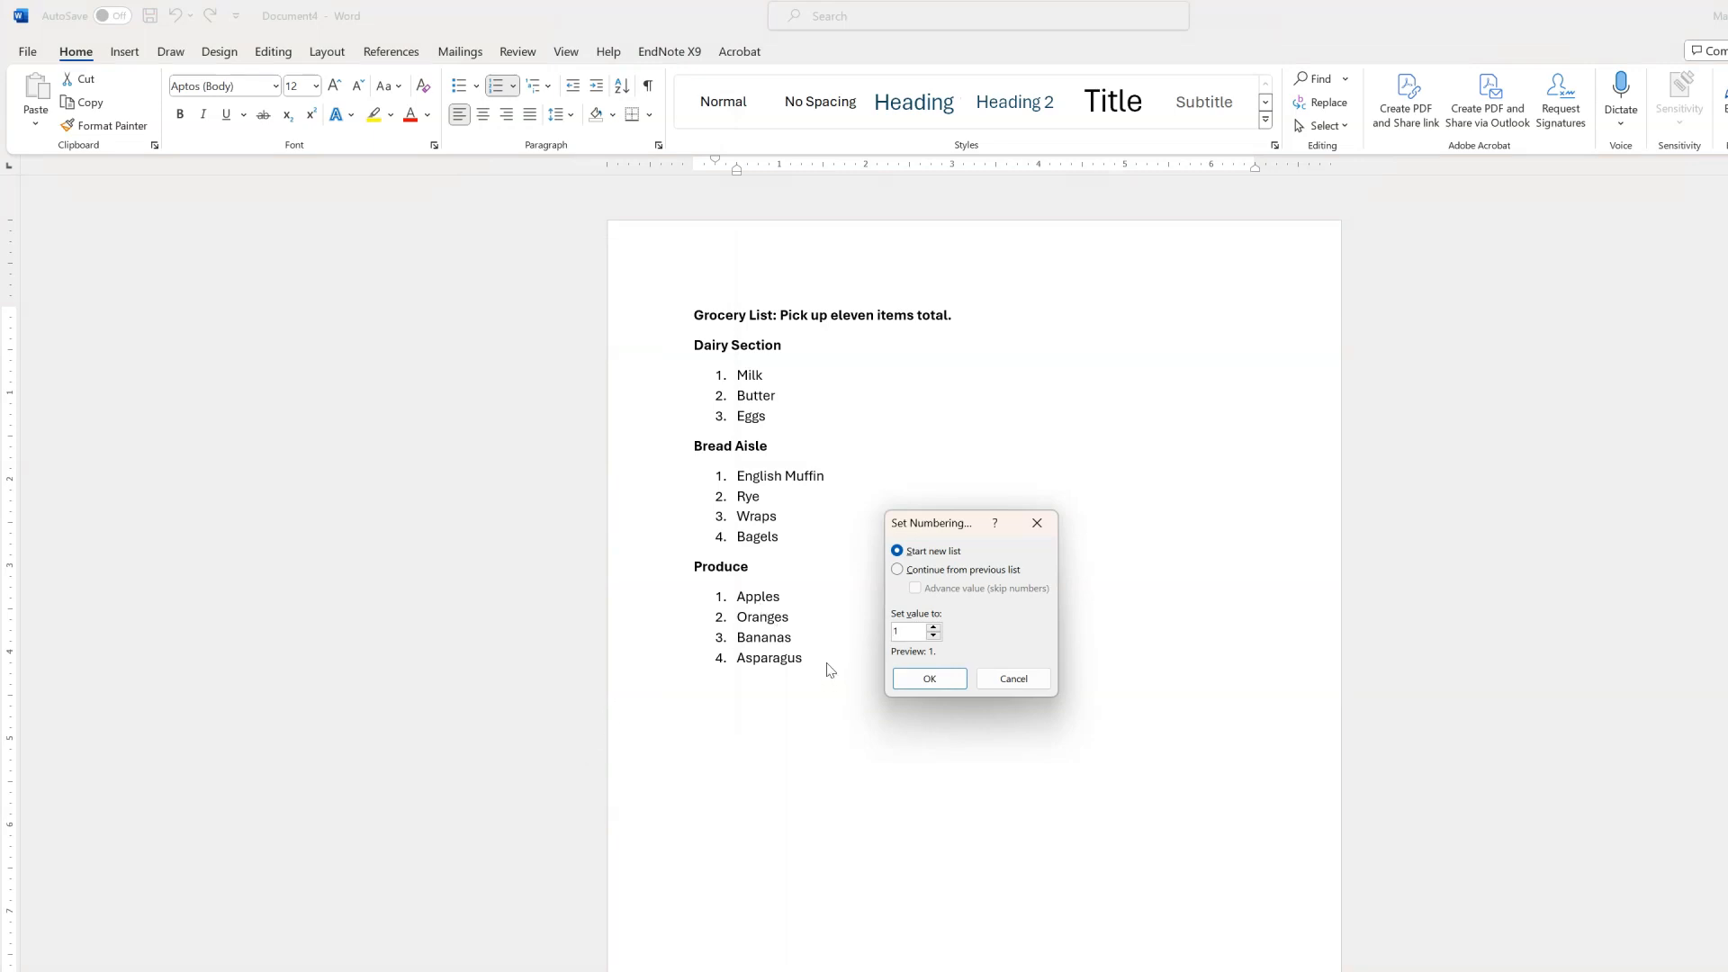
click(903, 569)
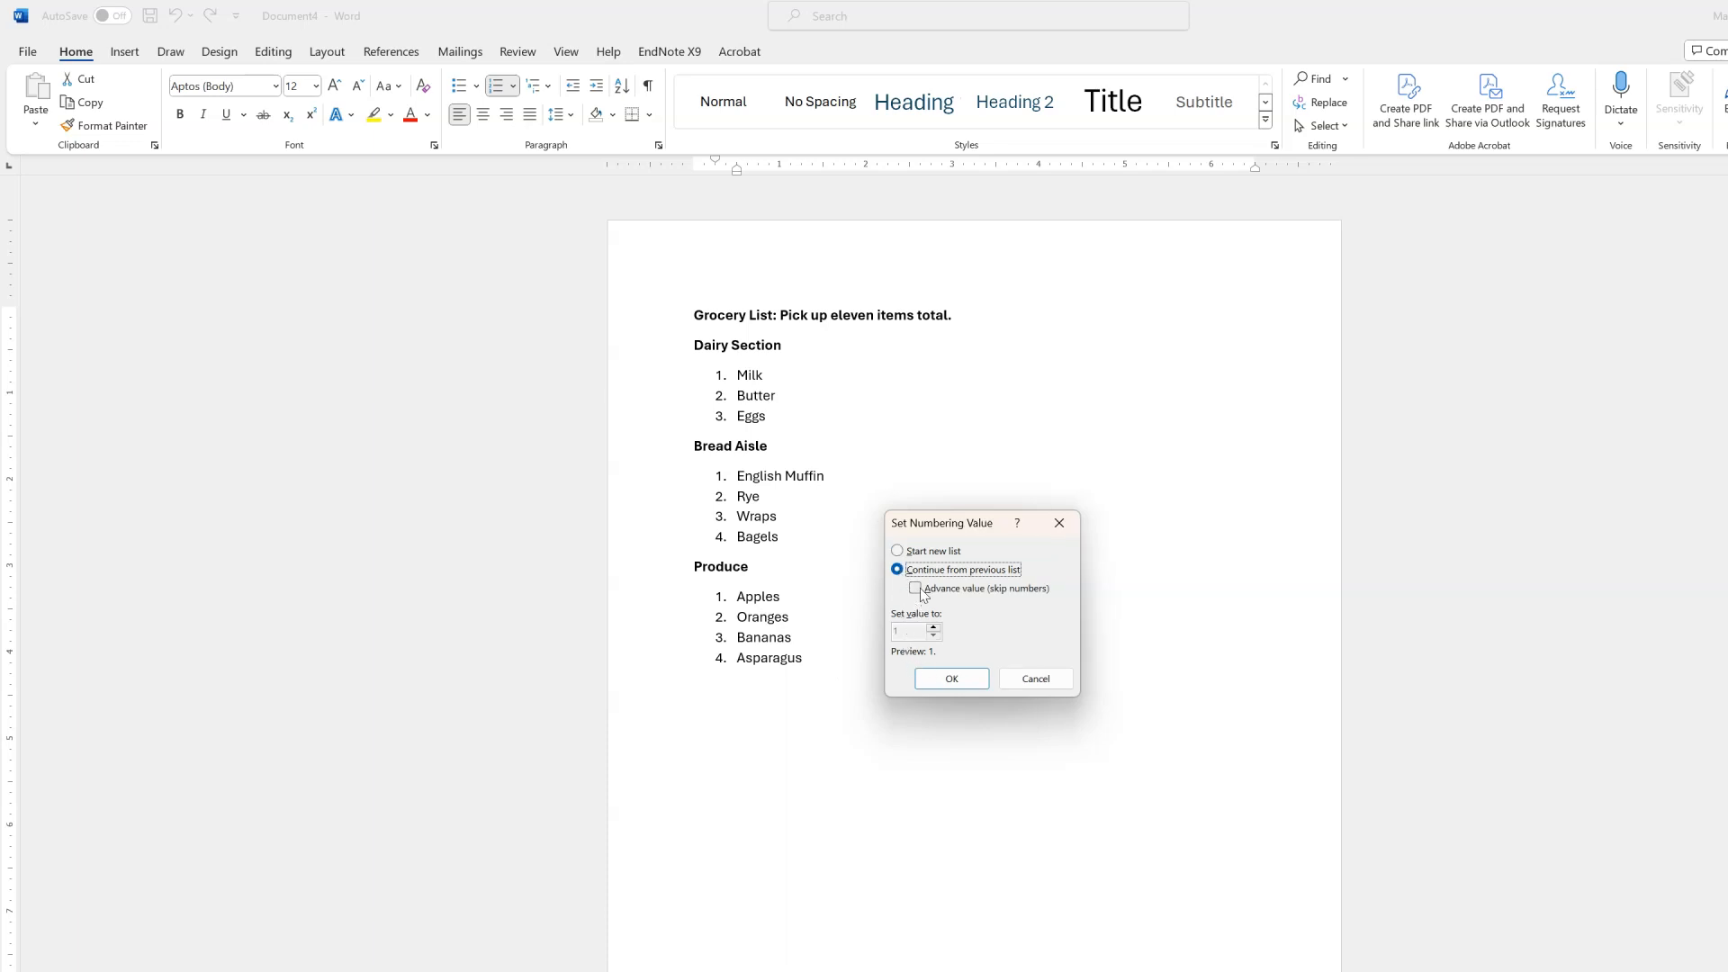
click(916, 589)
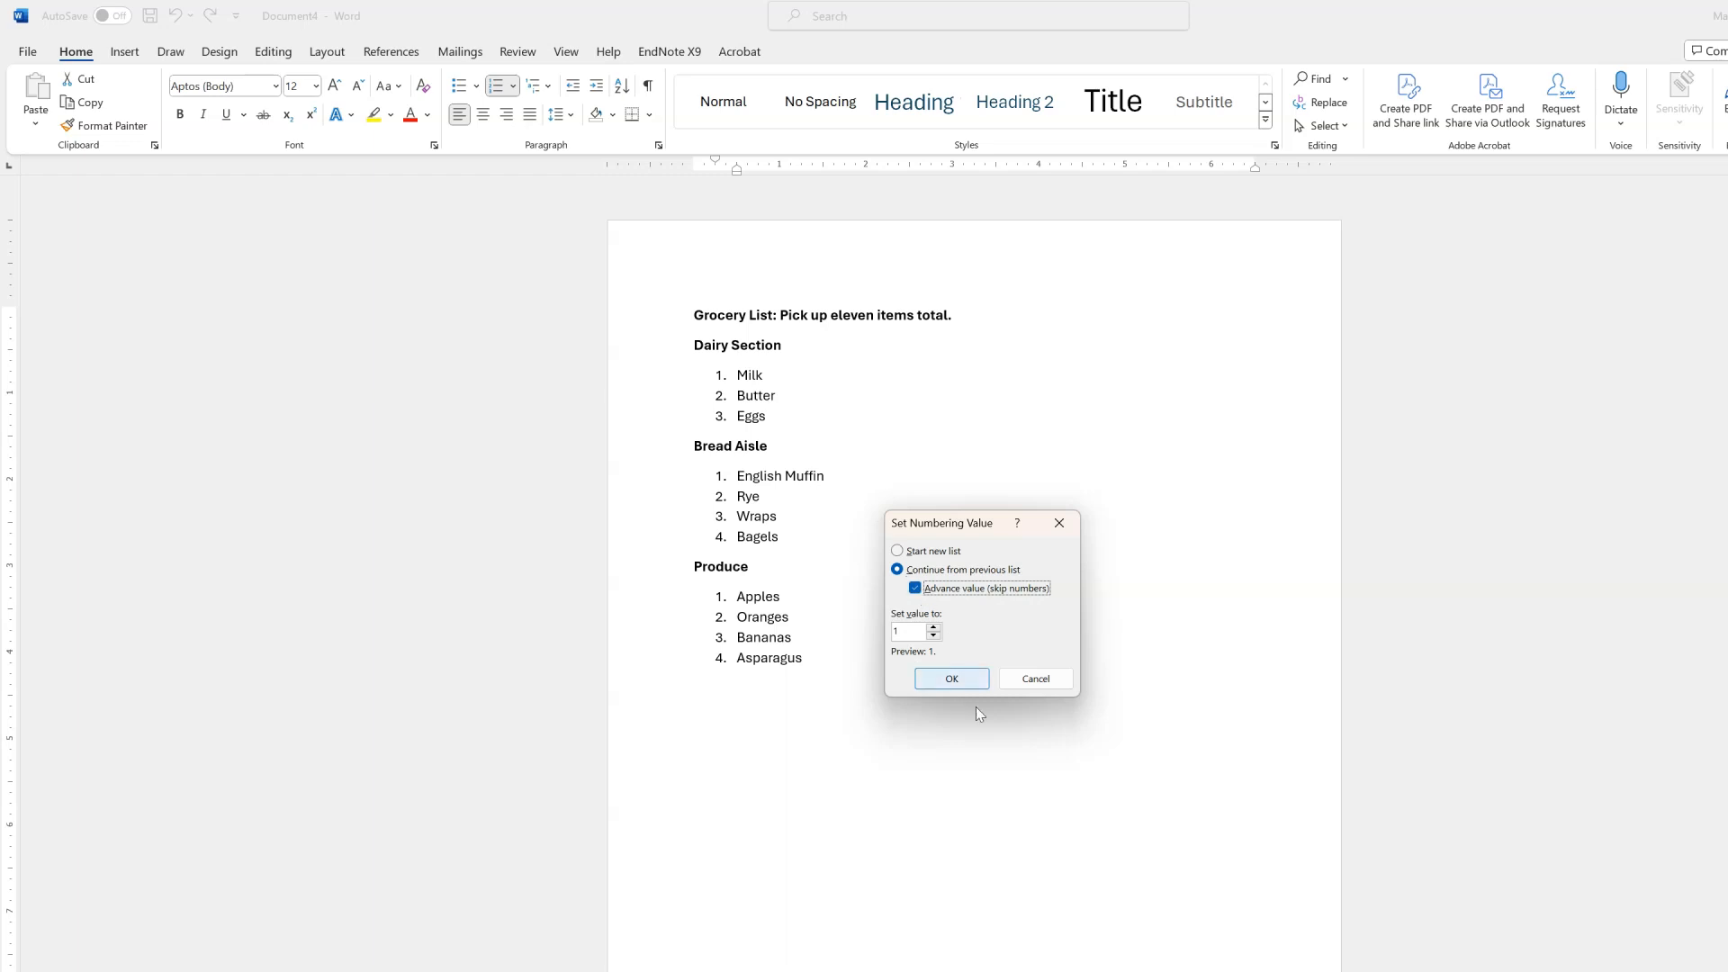
click(934, 628)
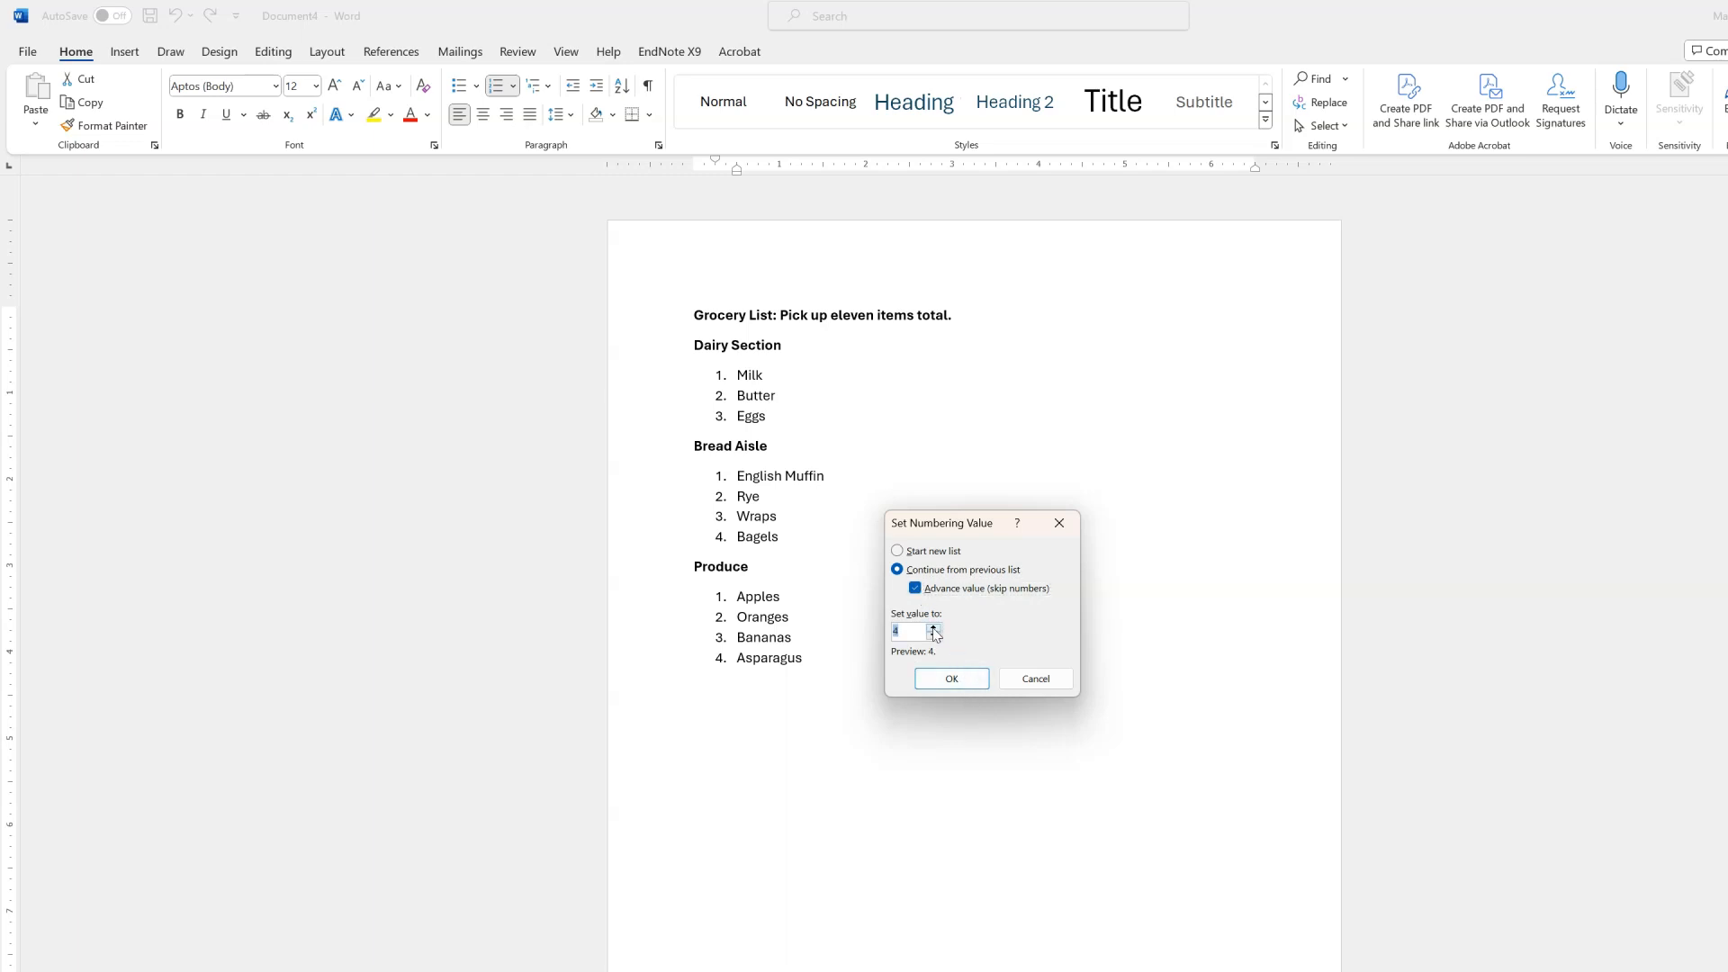
click(952, 679)
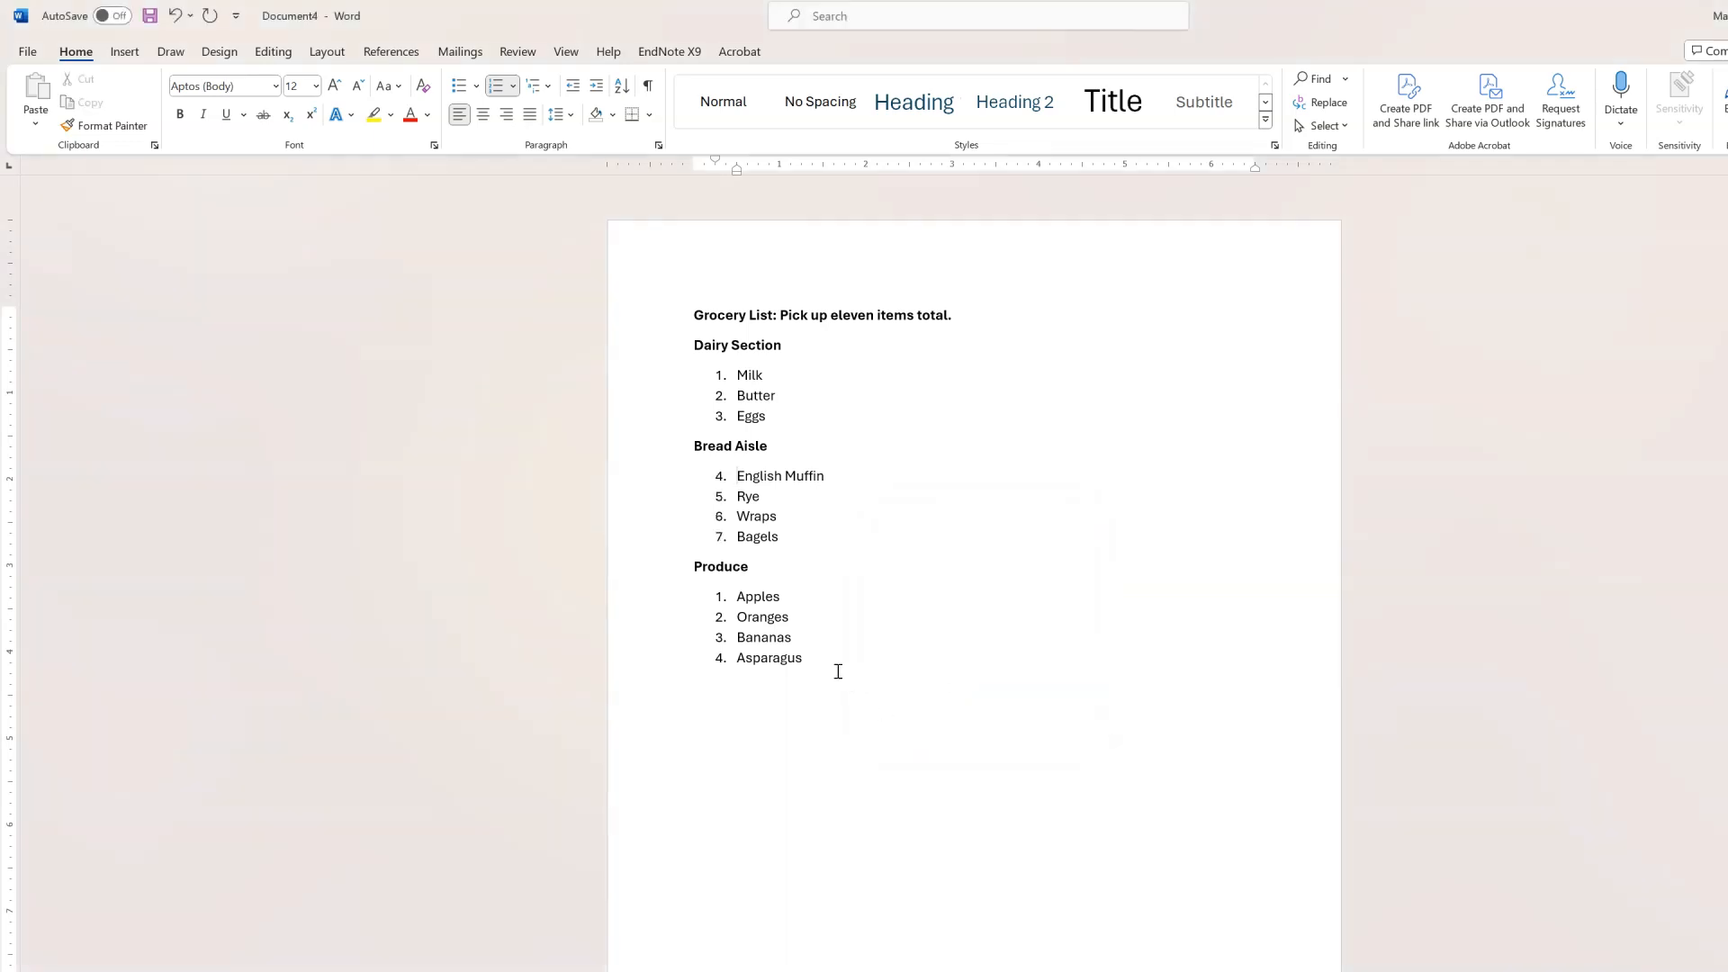
Step: Try to continue the Produce numbering from the previous list with Advance value (skip numbers) enabled and the value left at 1
drag(737, 598, 810, 669)
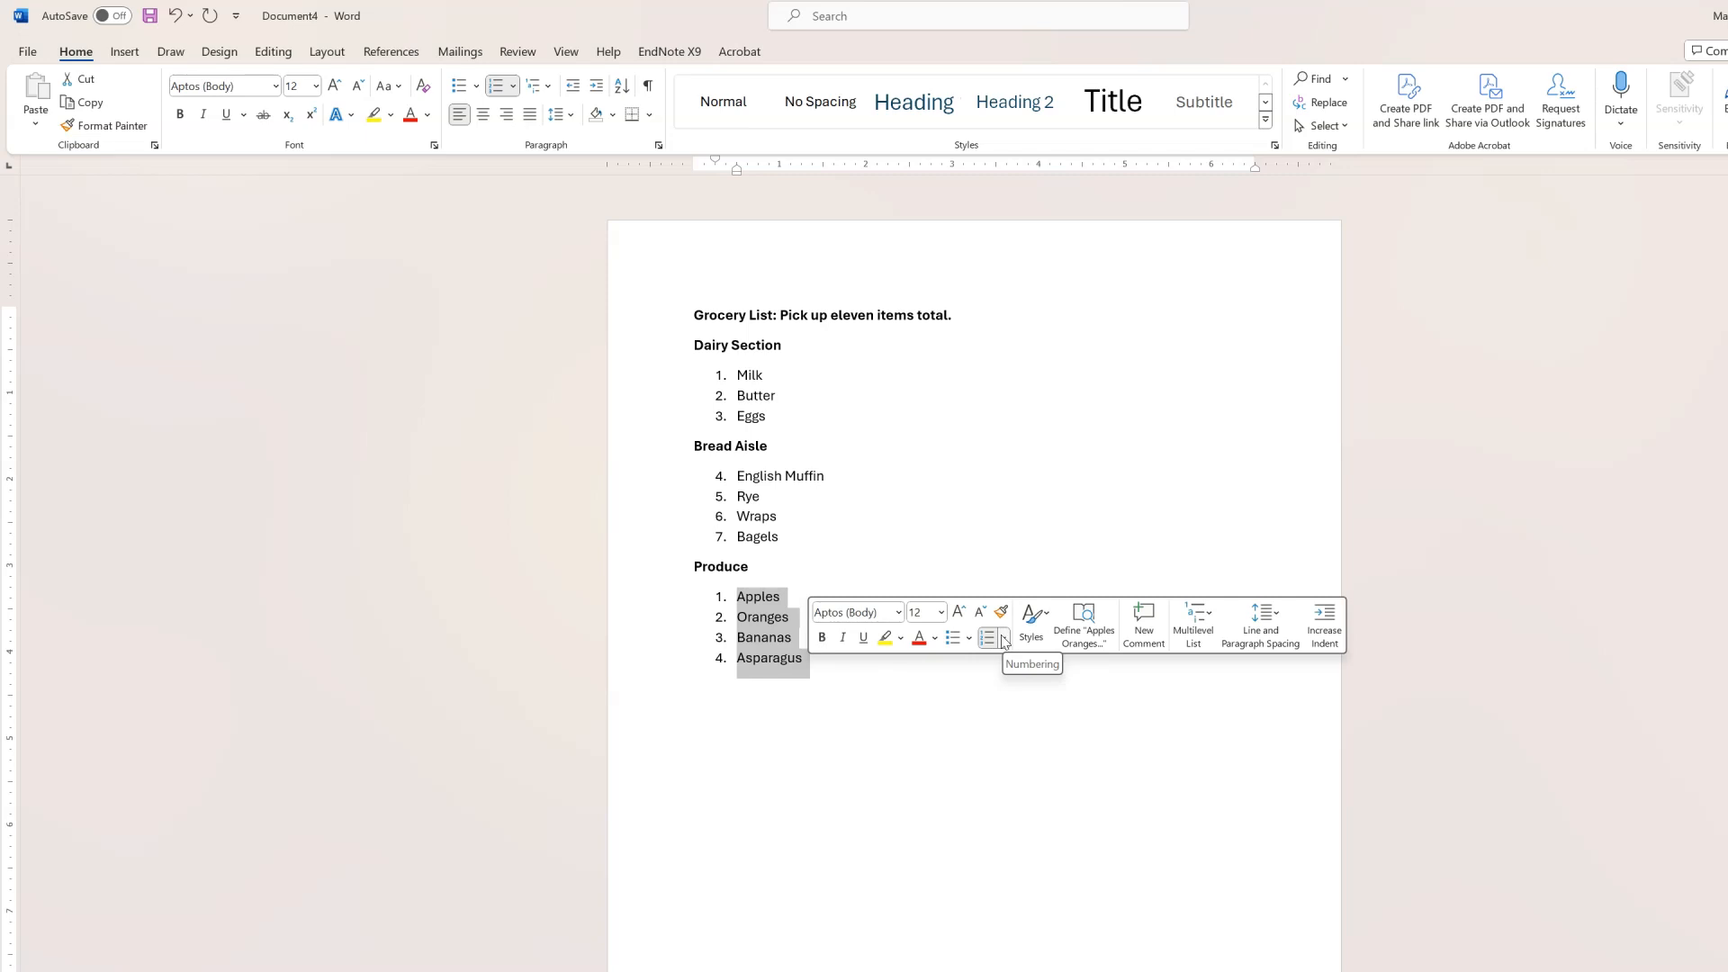
click(1004, 640)
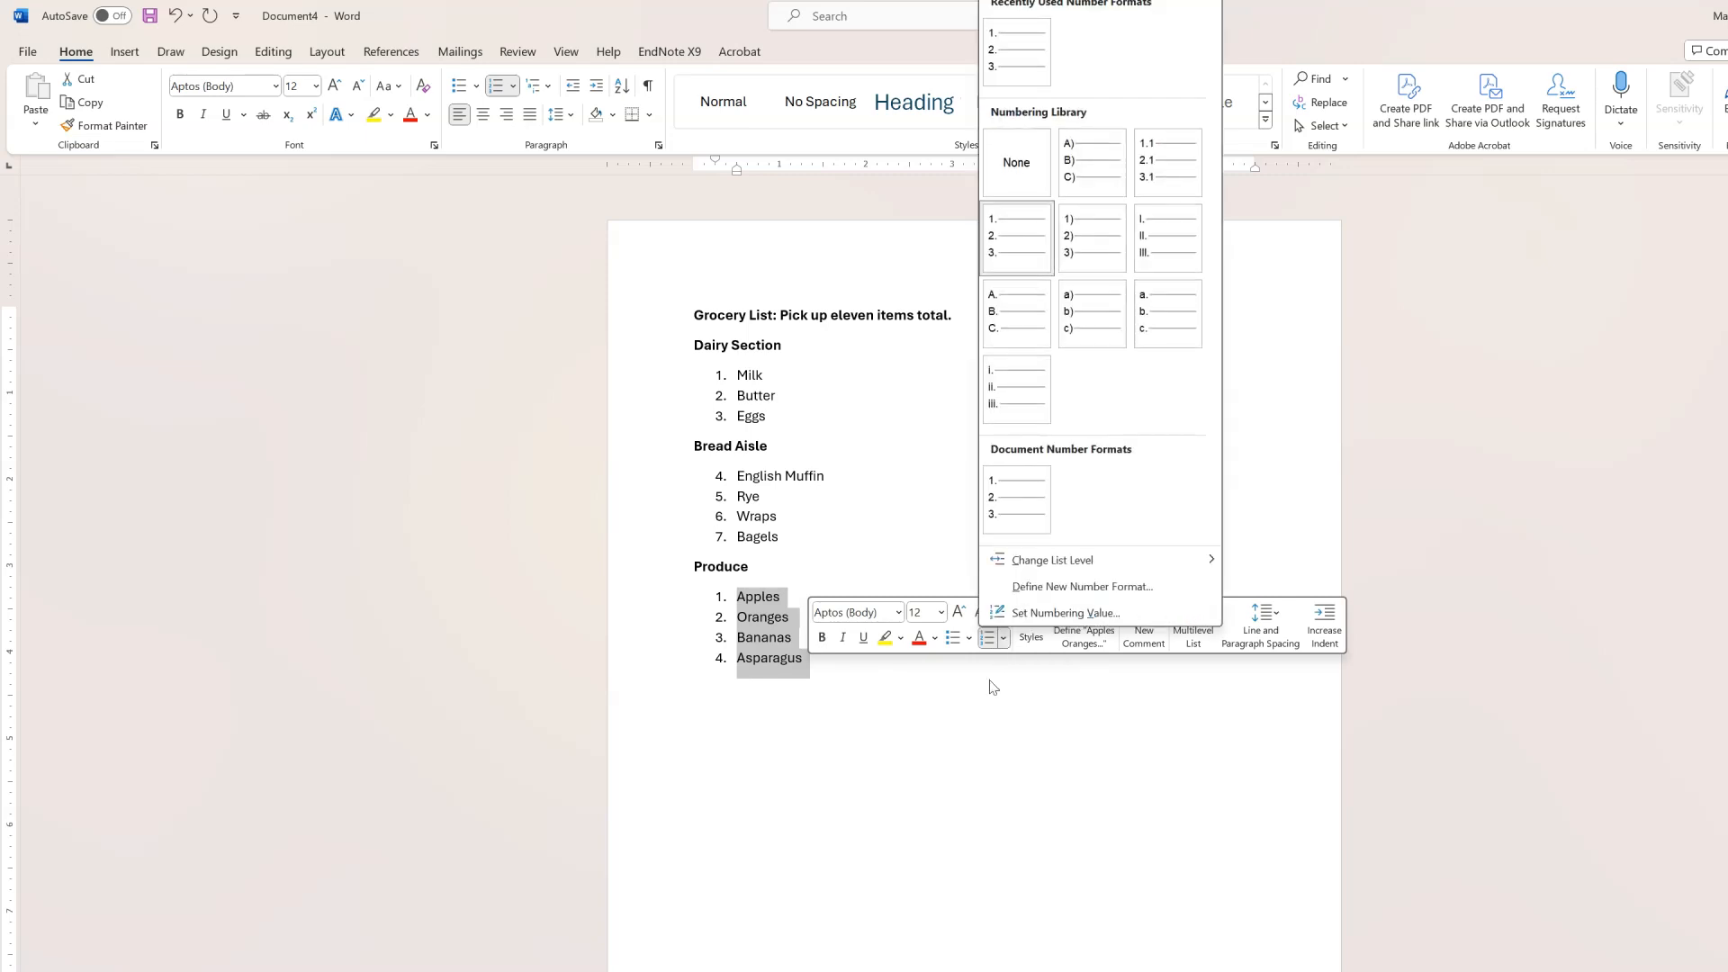
click(1035, 613)
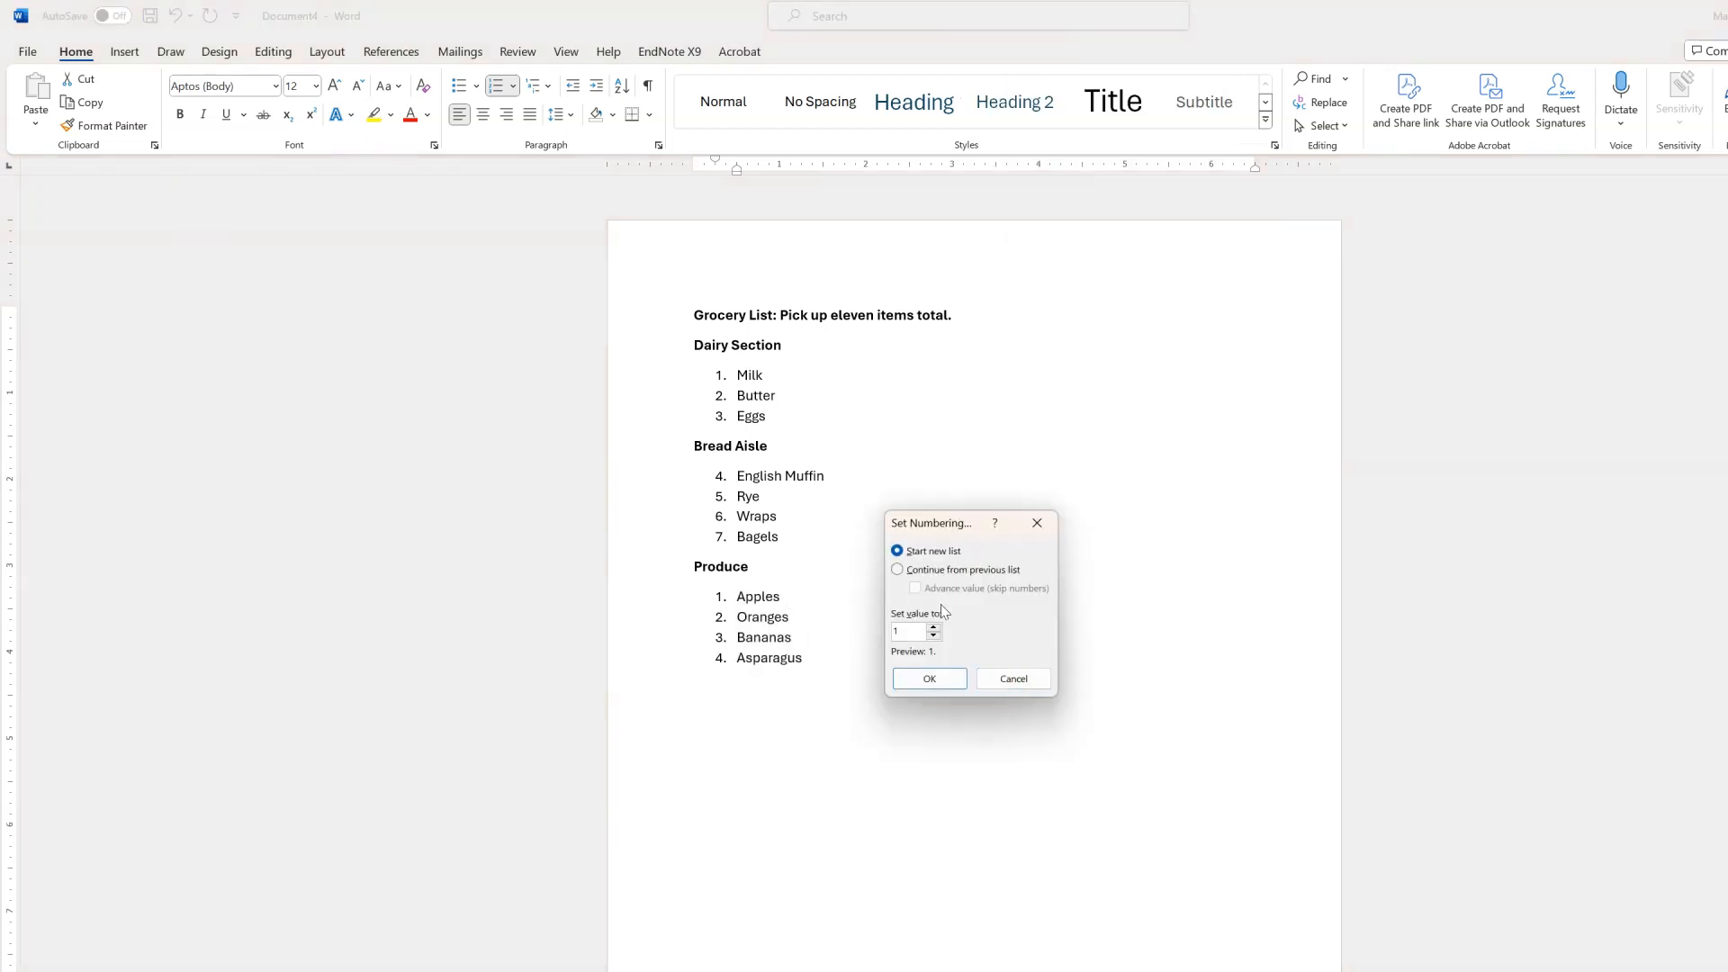
click(904, 571)
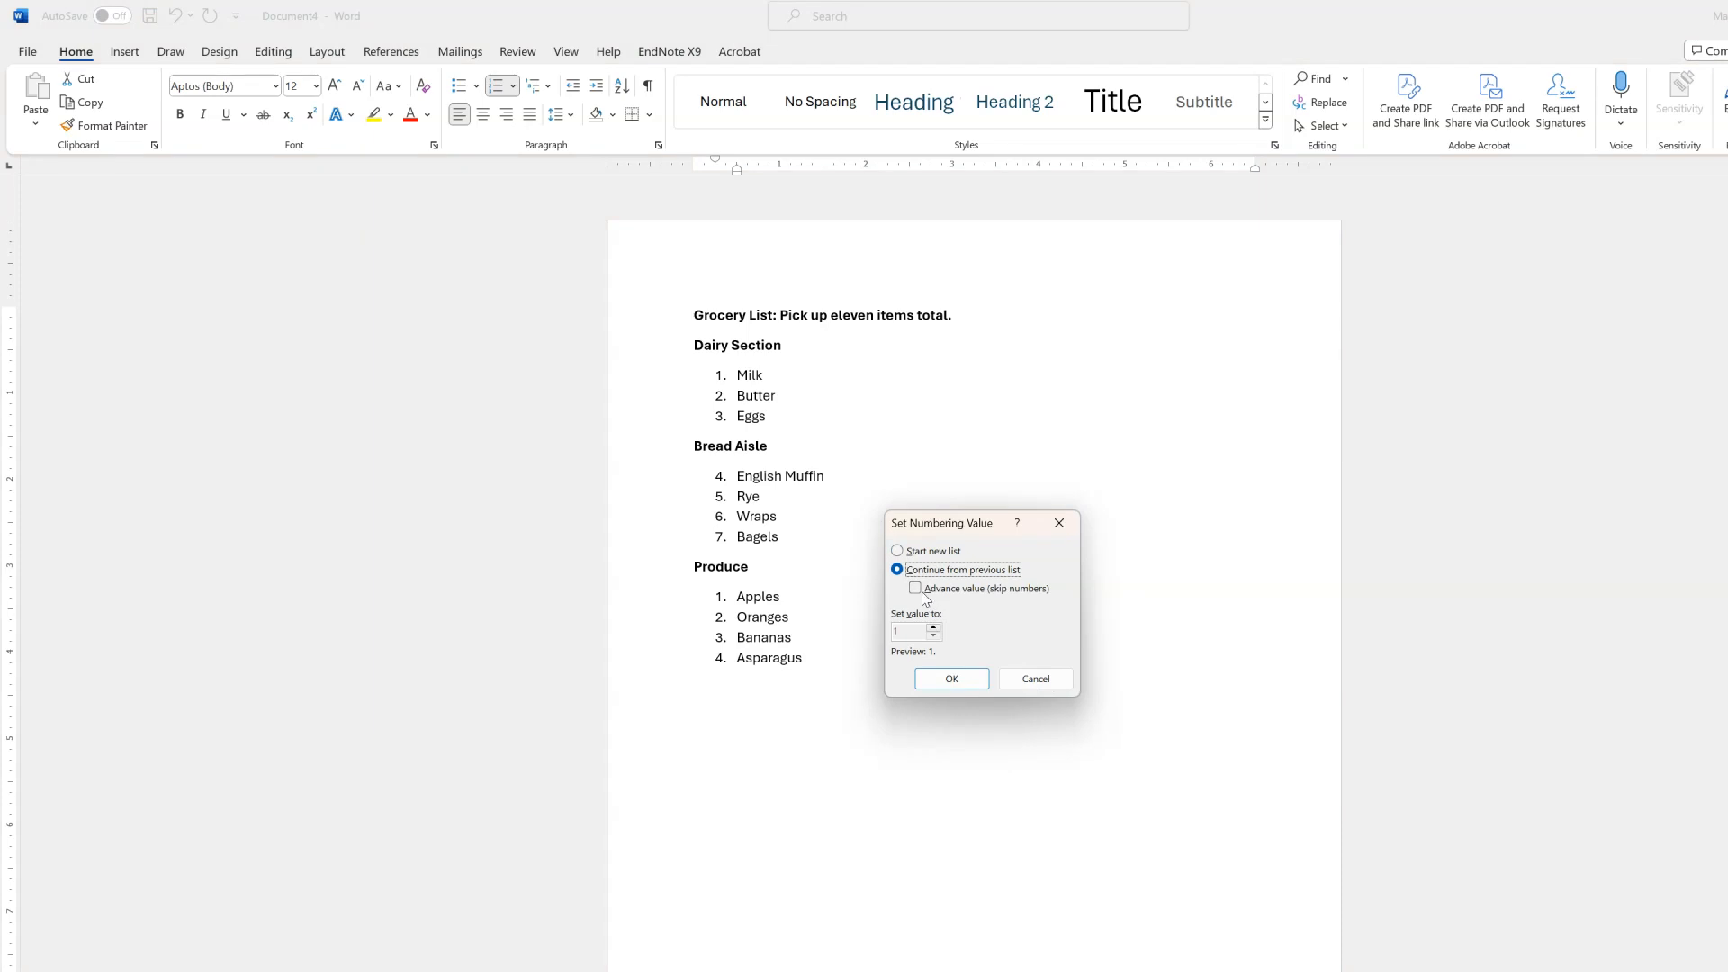
click(916, 589)
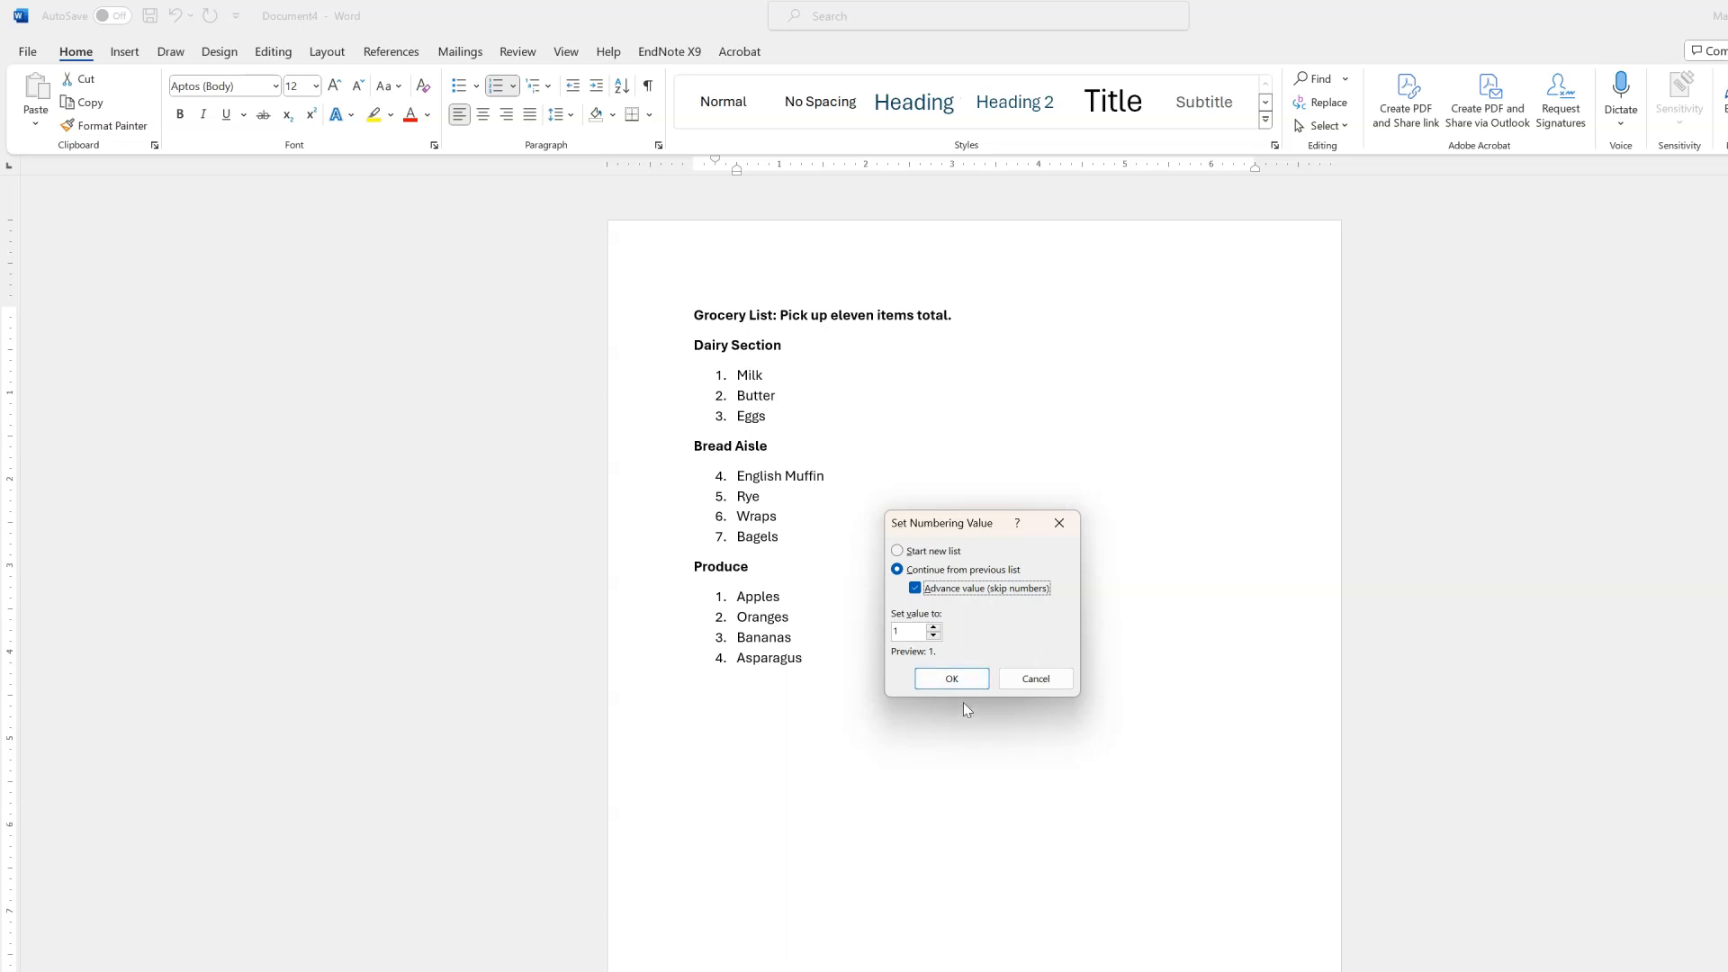
click(963, 678)
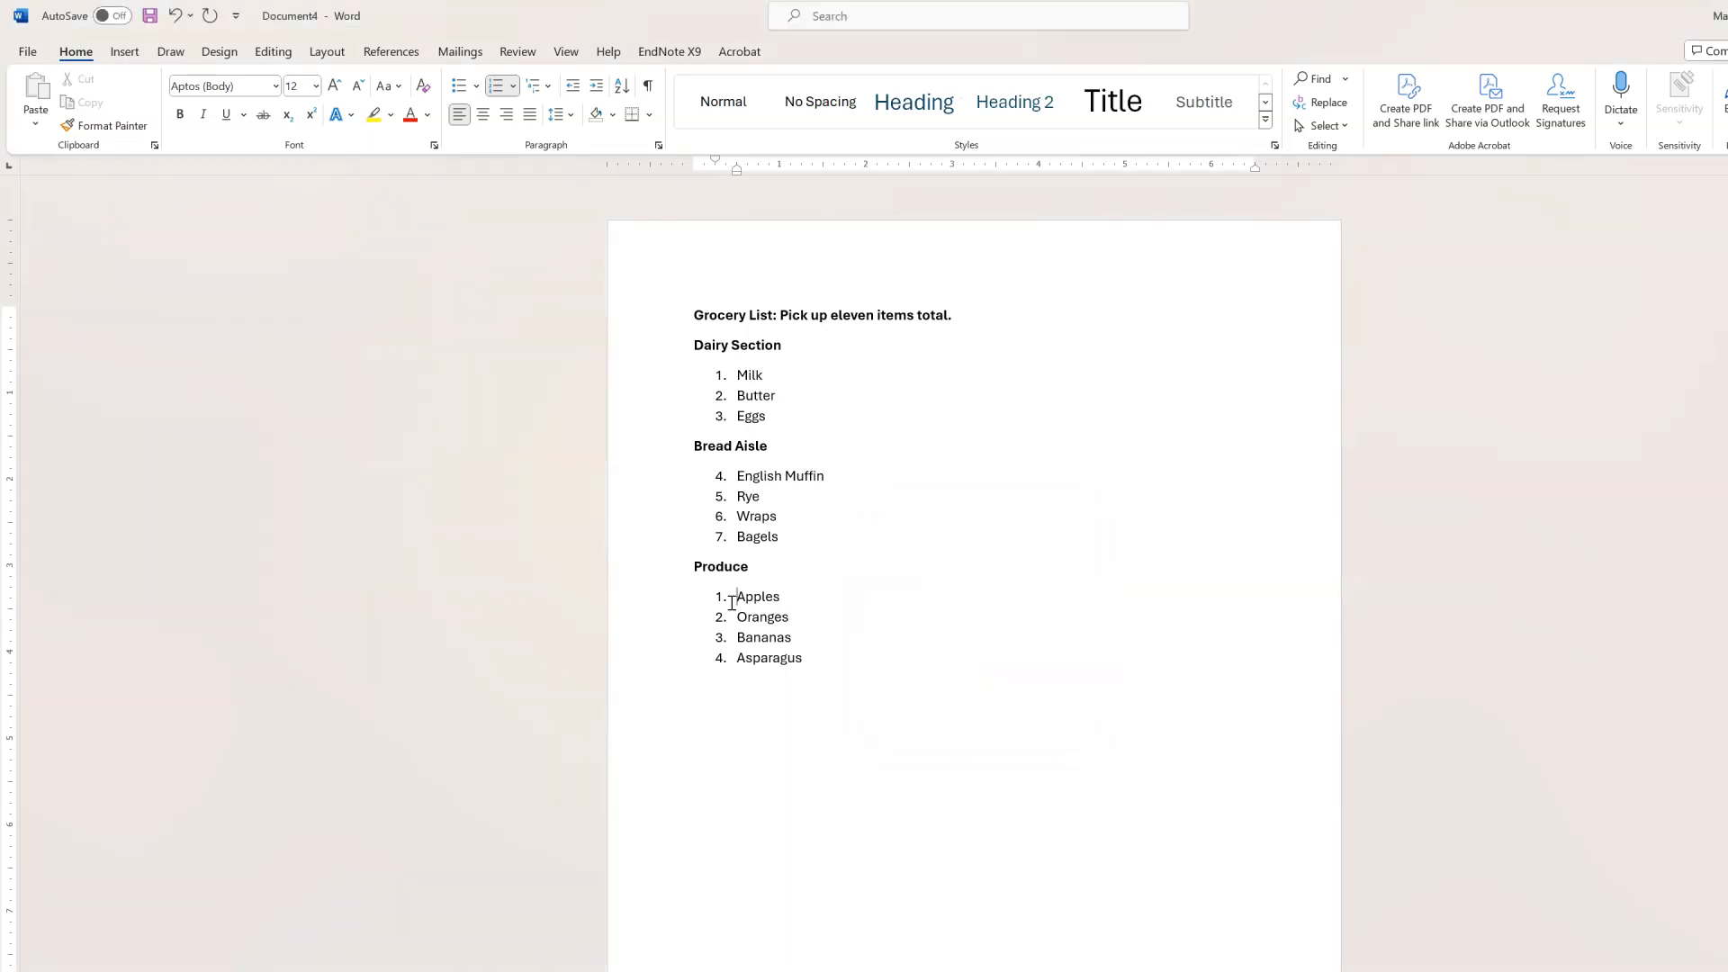
Step: Continue the numbering of the four Produce items from the previous list, with Advance value (skip numbers) enabled and the value set to 8
drag(734, 598, 840, 678)
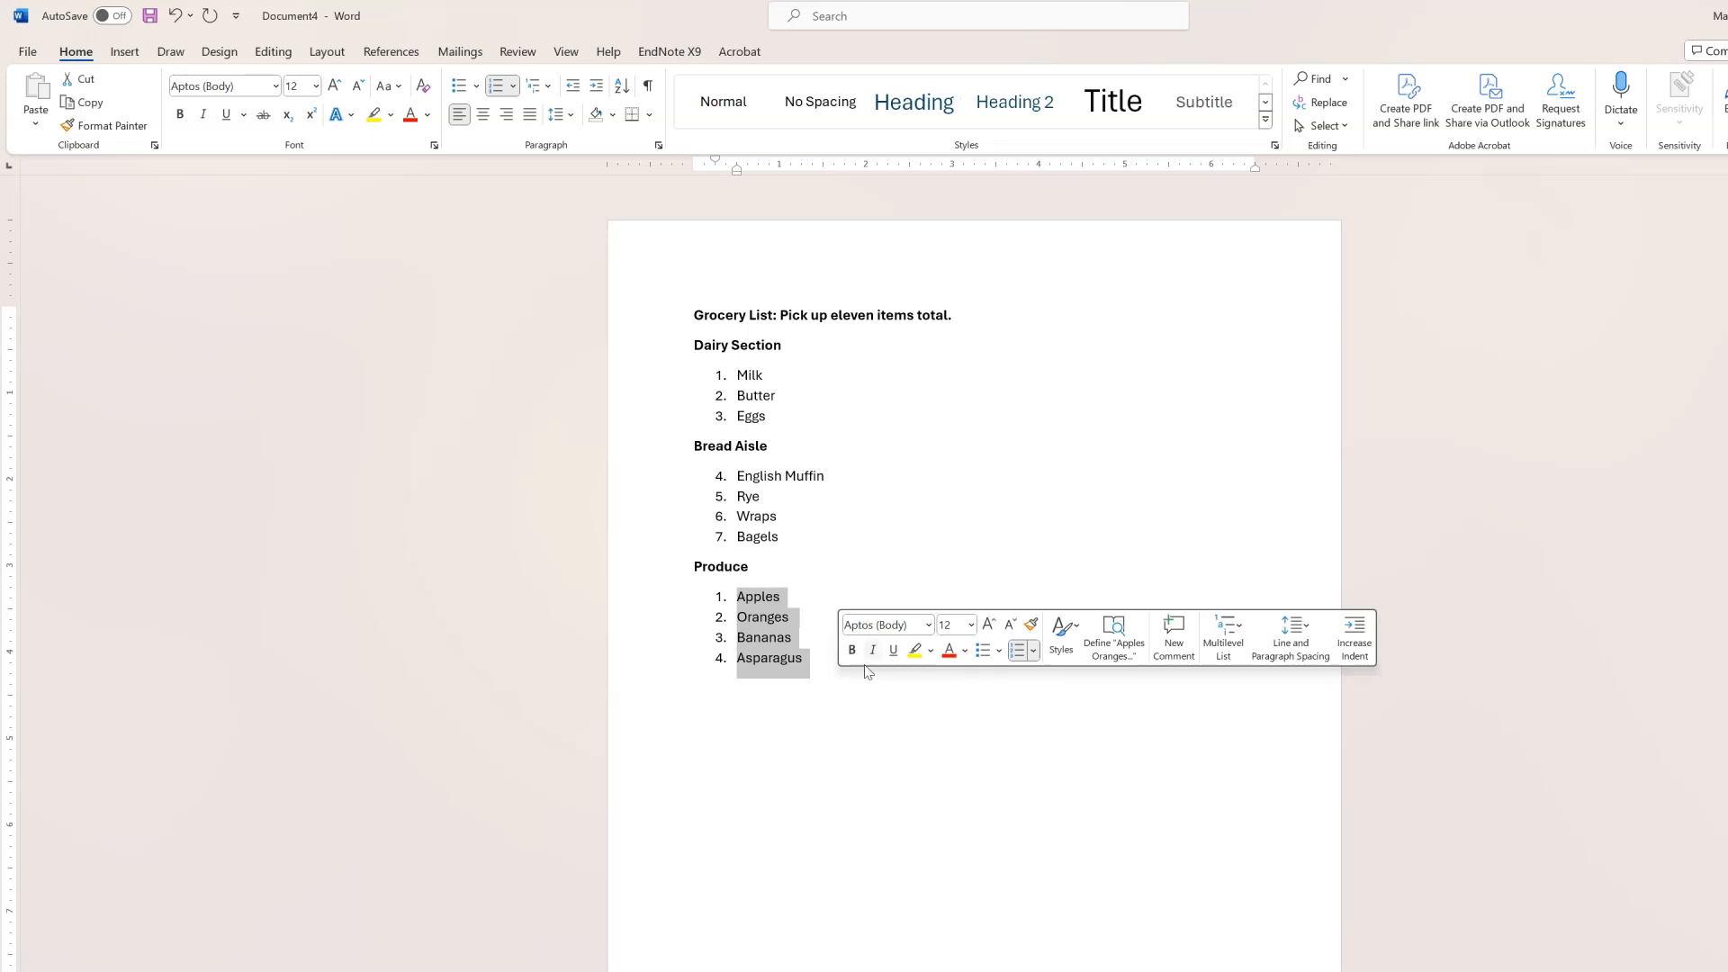
click(1034, 651)
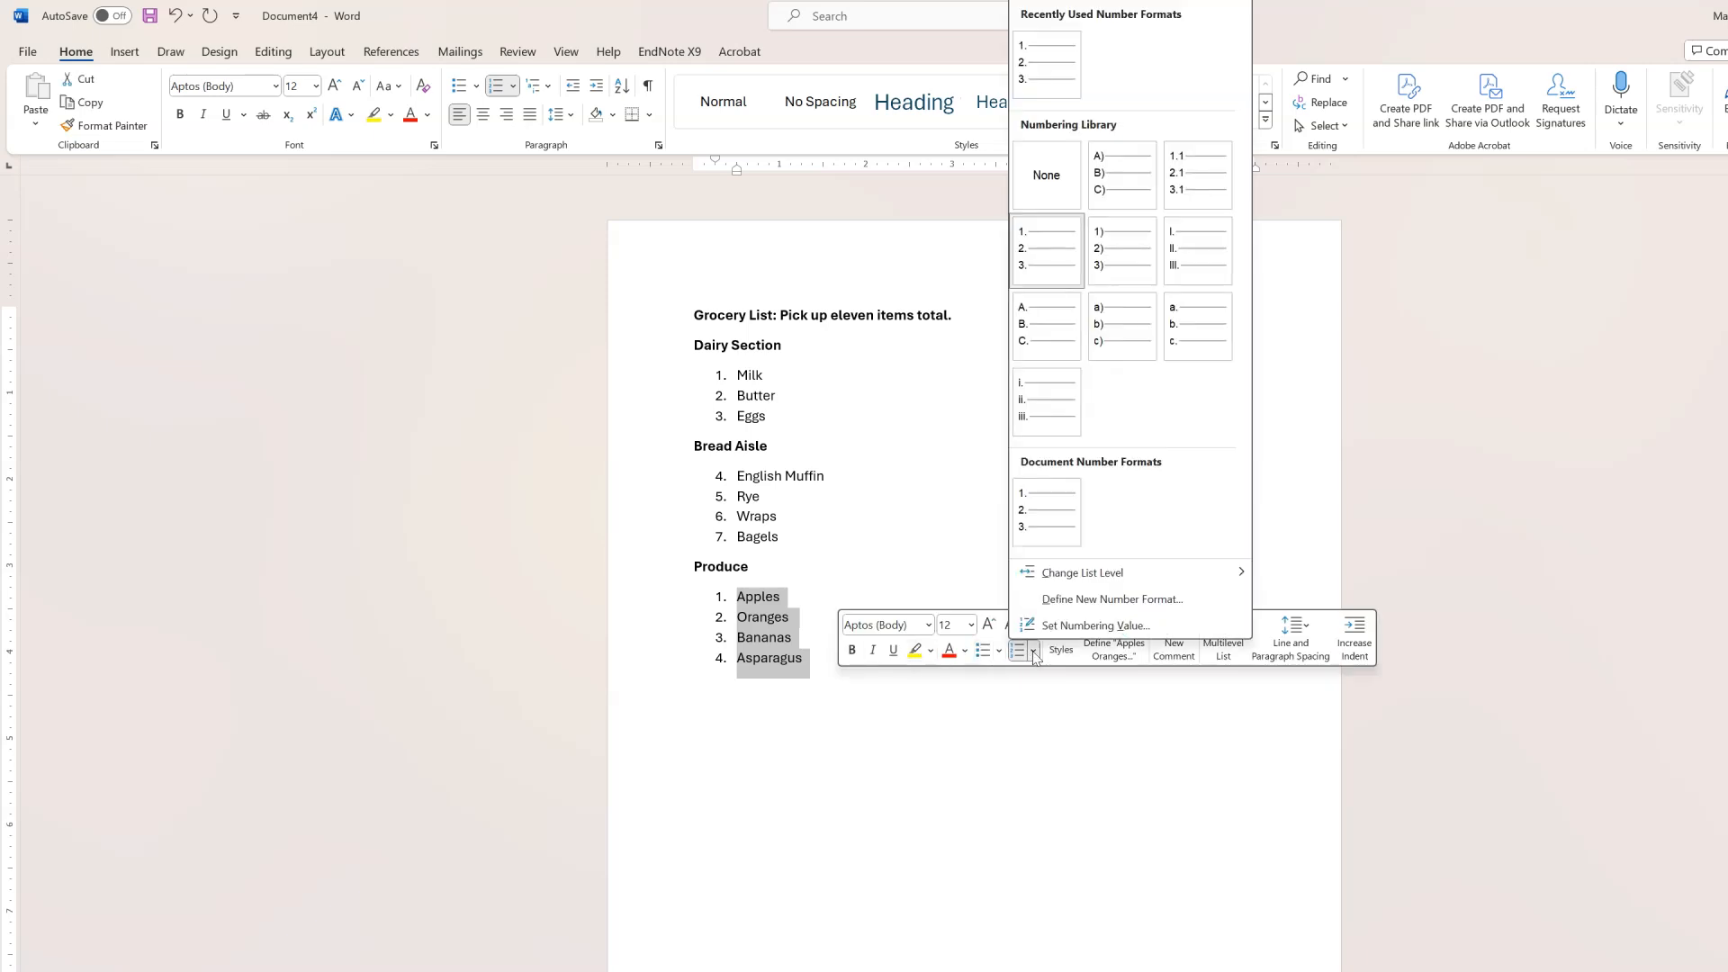
click(1047, 626)
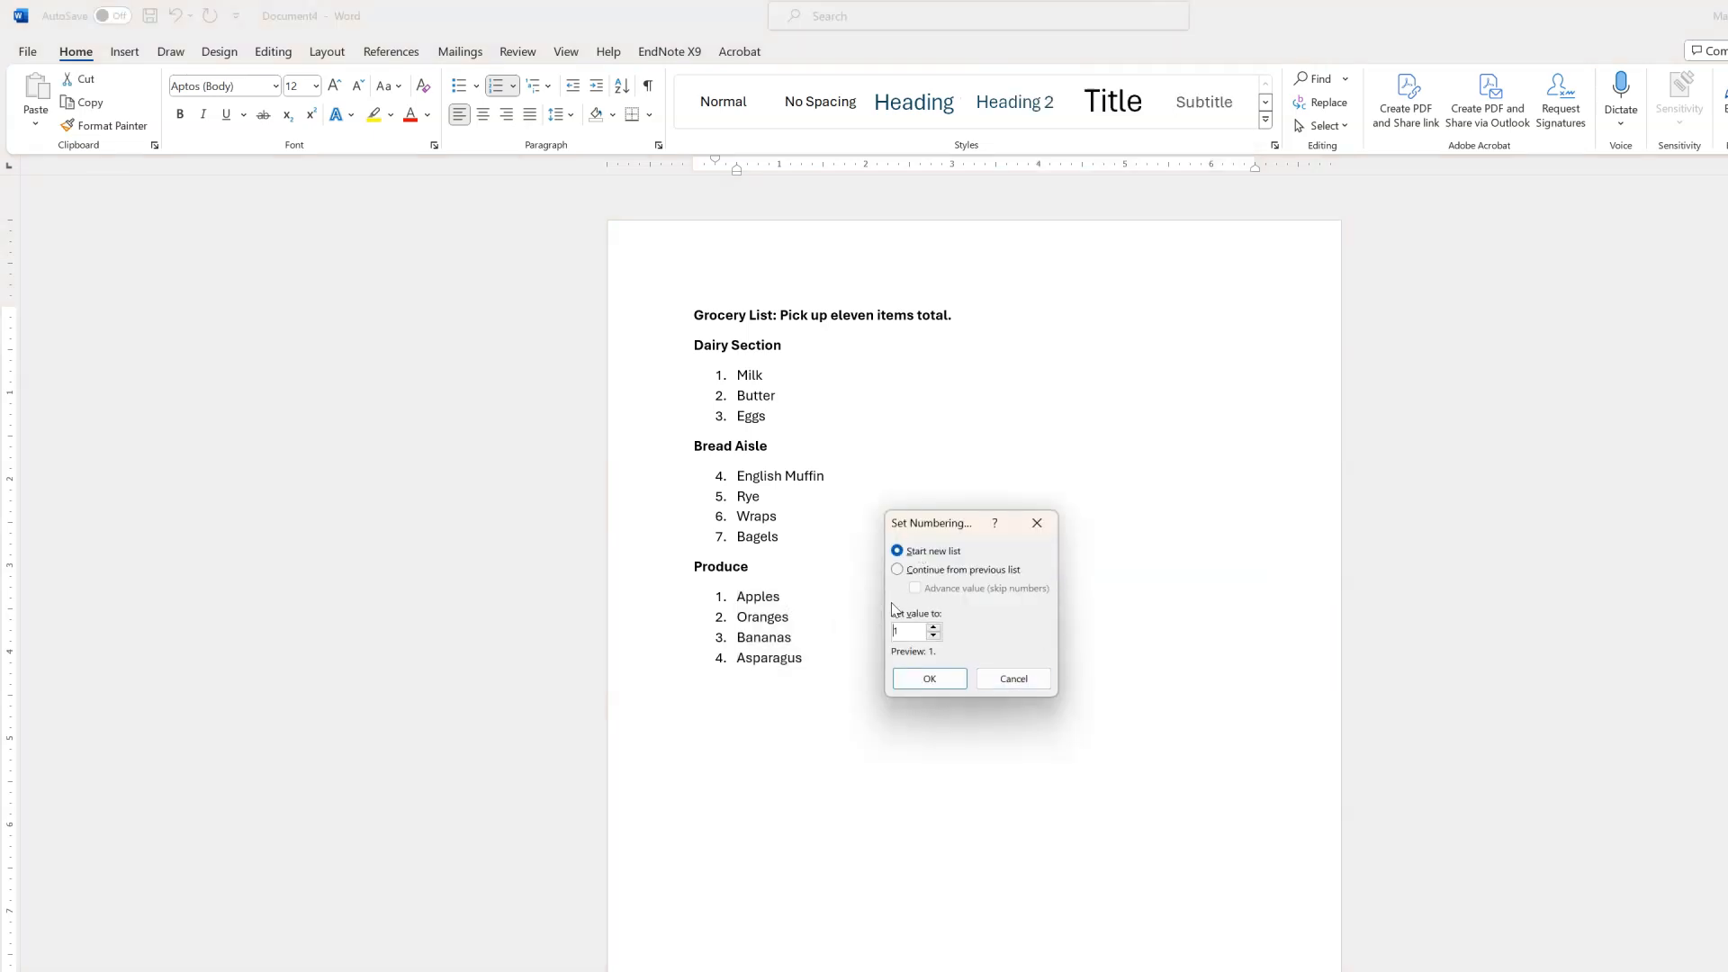
click(899, 571)
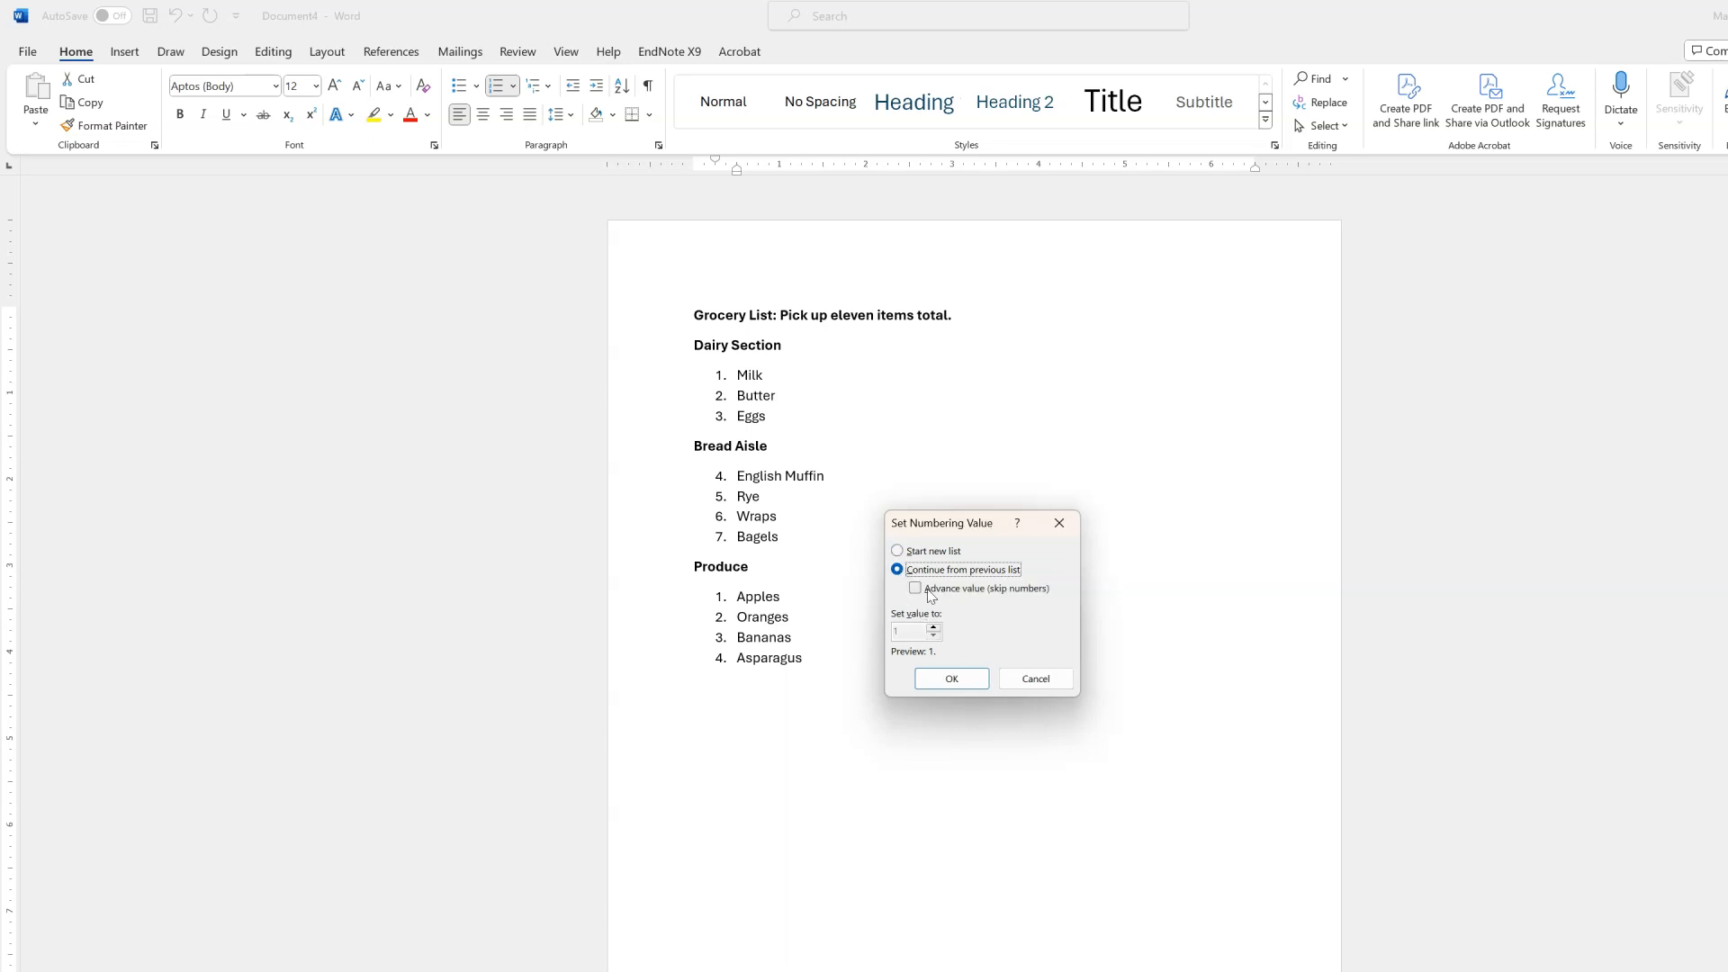
click(916, 587)
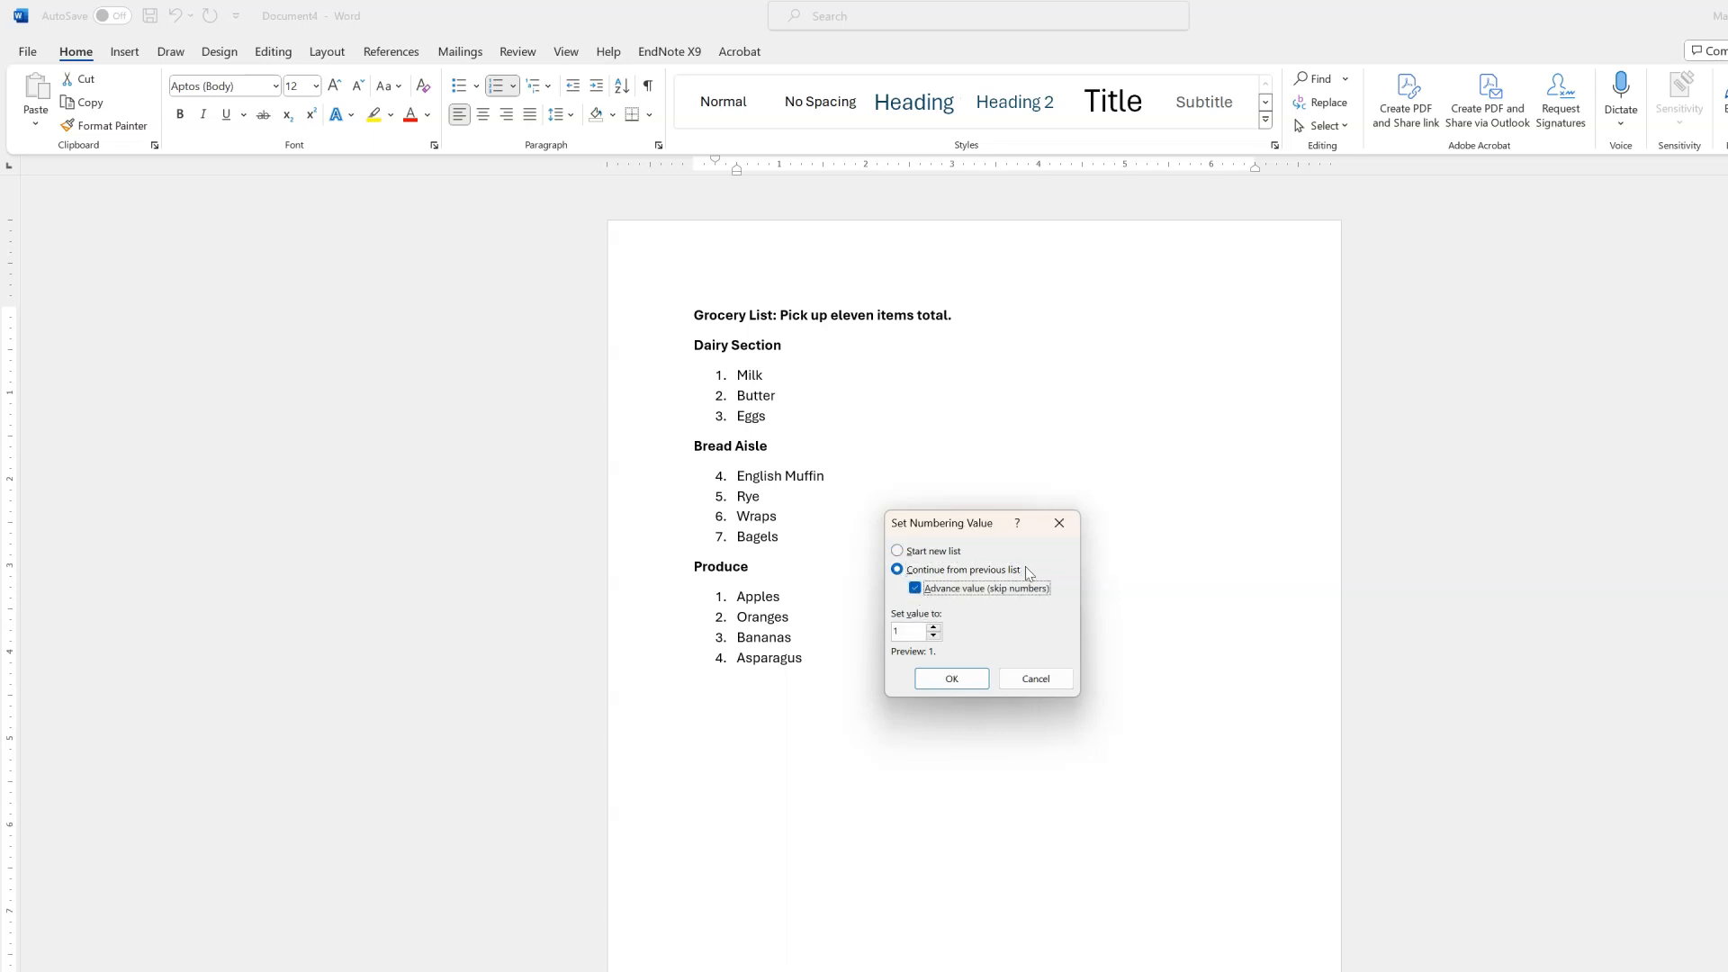
click(934, 627)
click(946, 682)
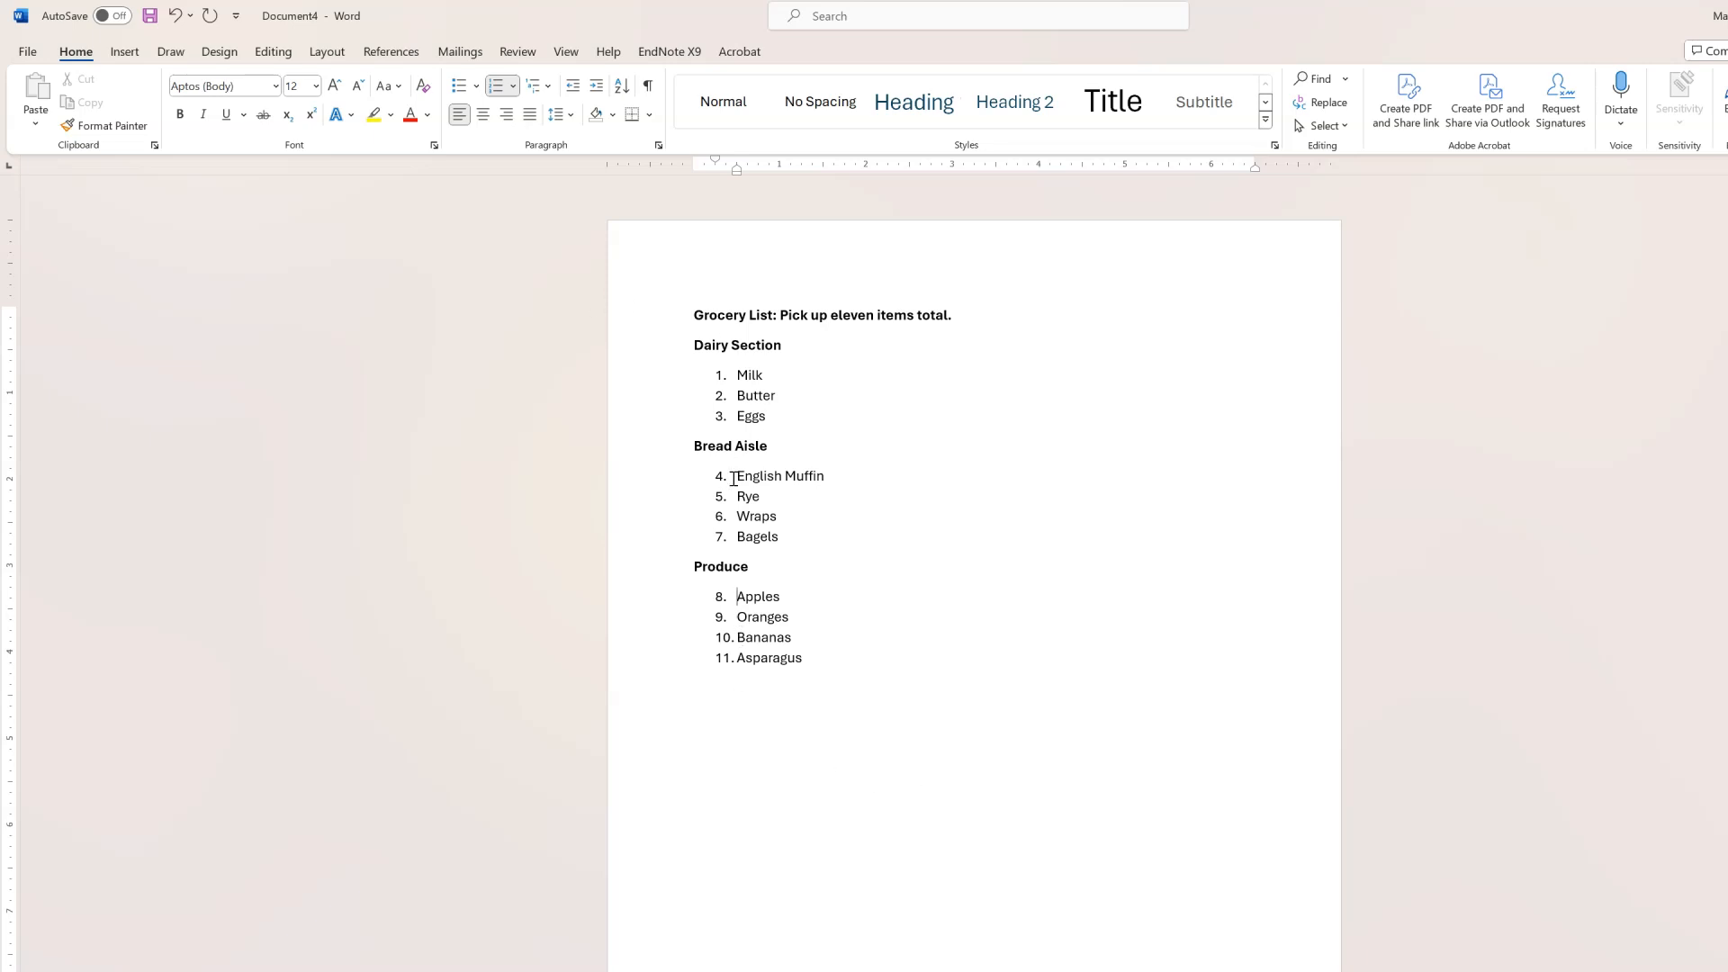
Step: Remove and reapply the numbering of the four Bread Aisle items, and restart it as a new list with the value set to 1
drag(736, 477, 833, 538)
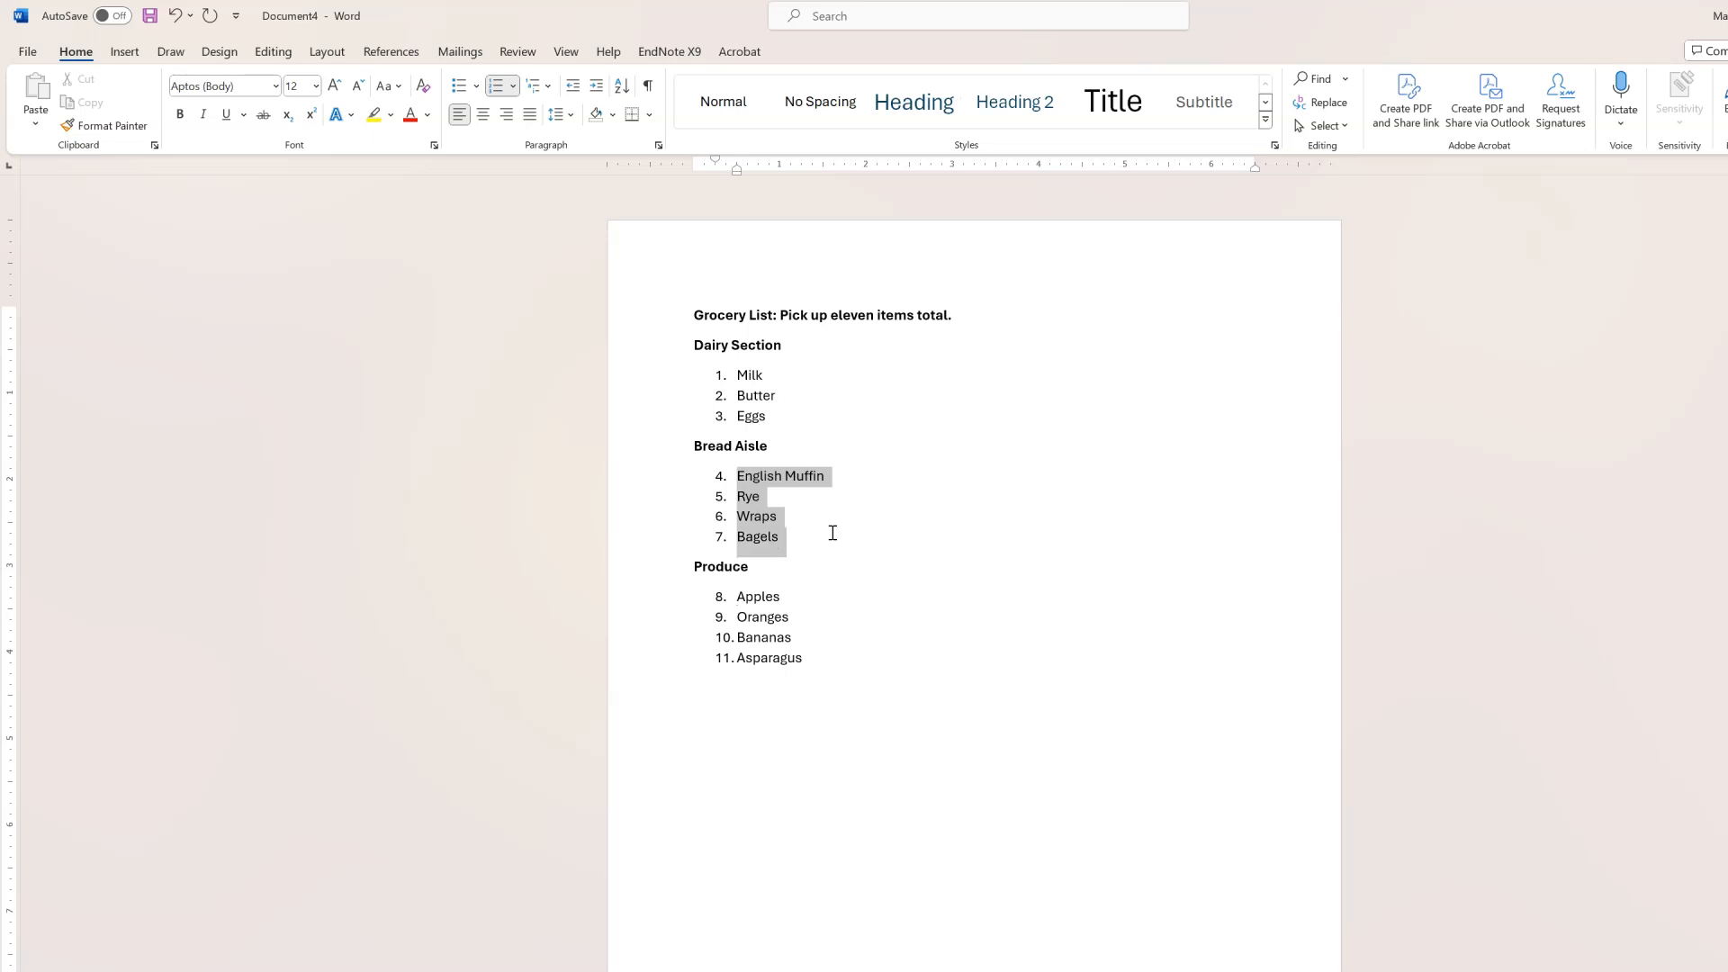
click(498, 85)
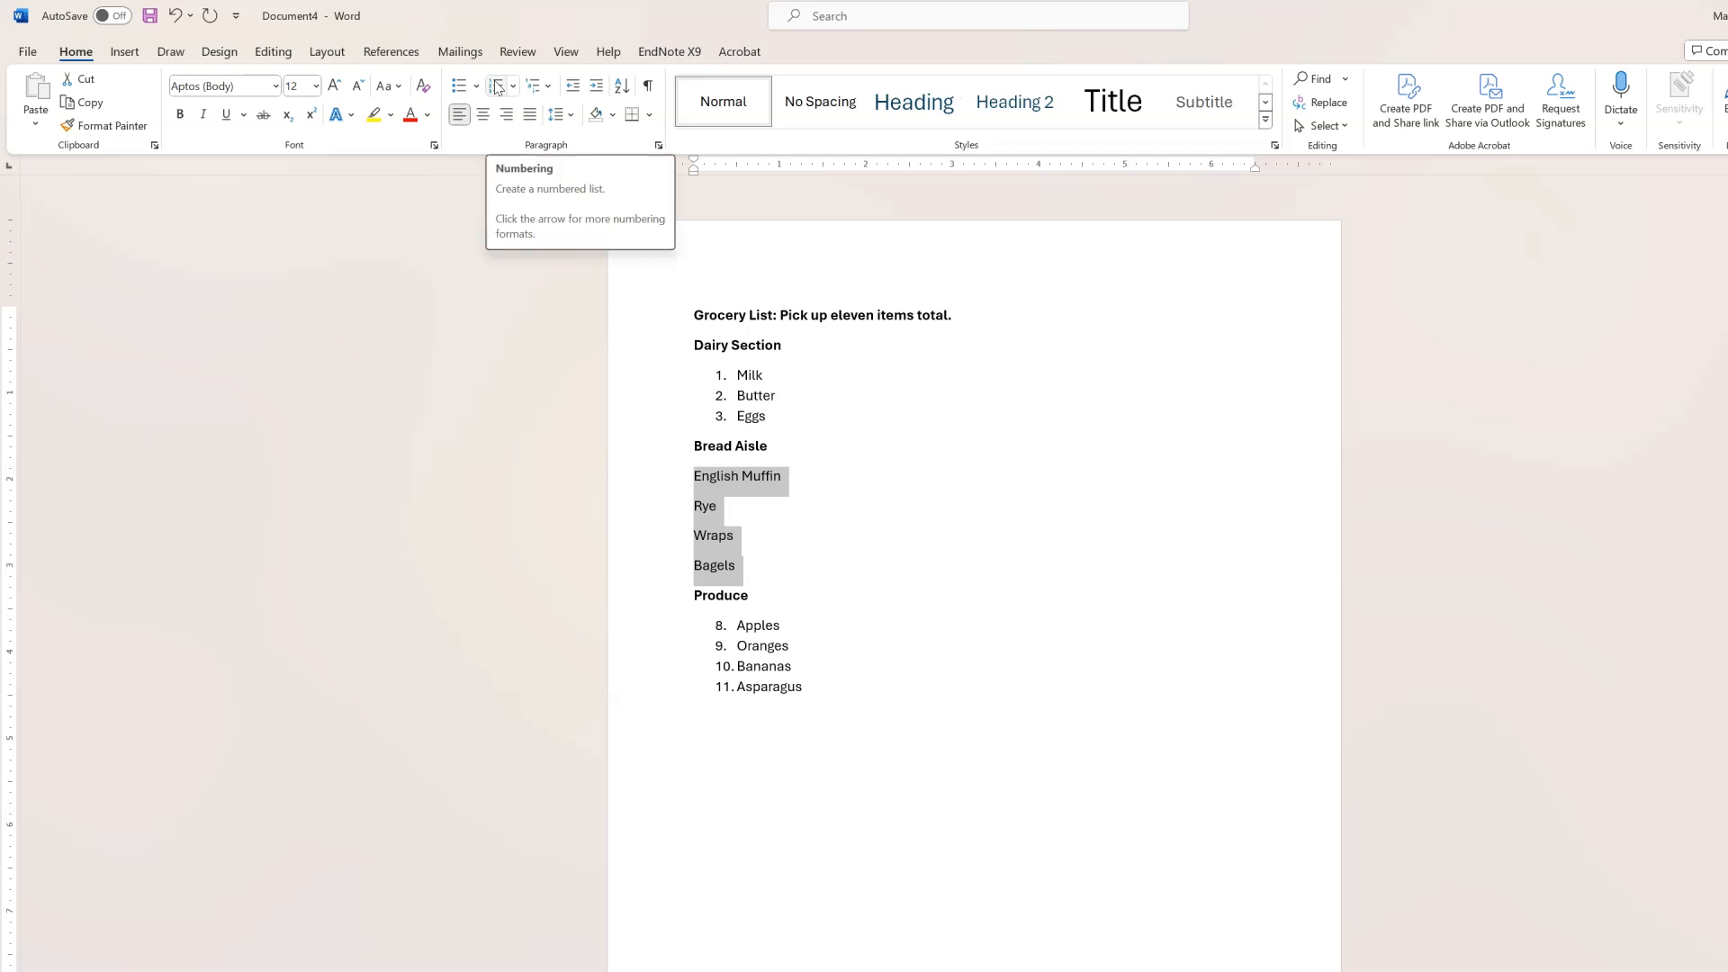
click(498, 85)
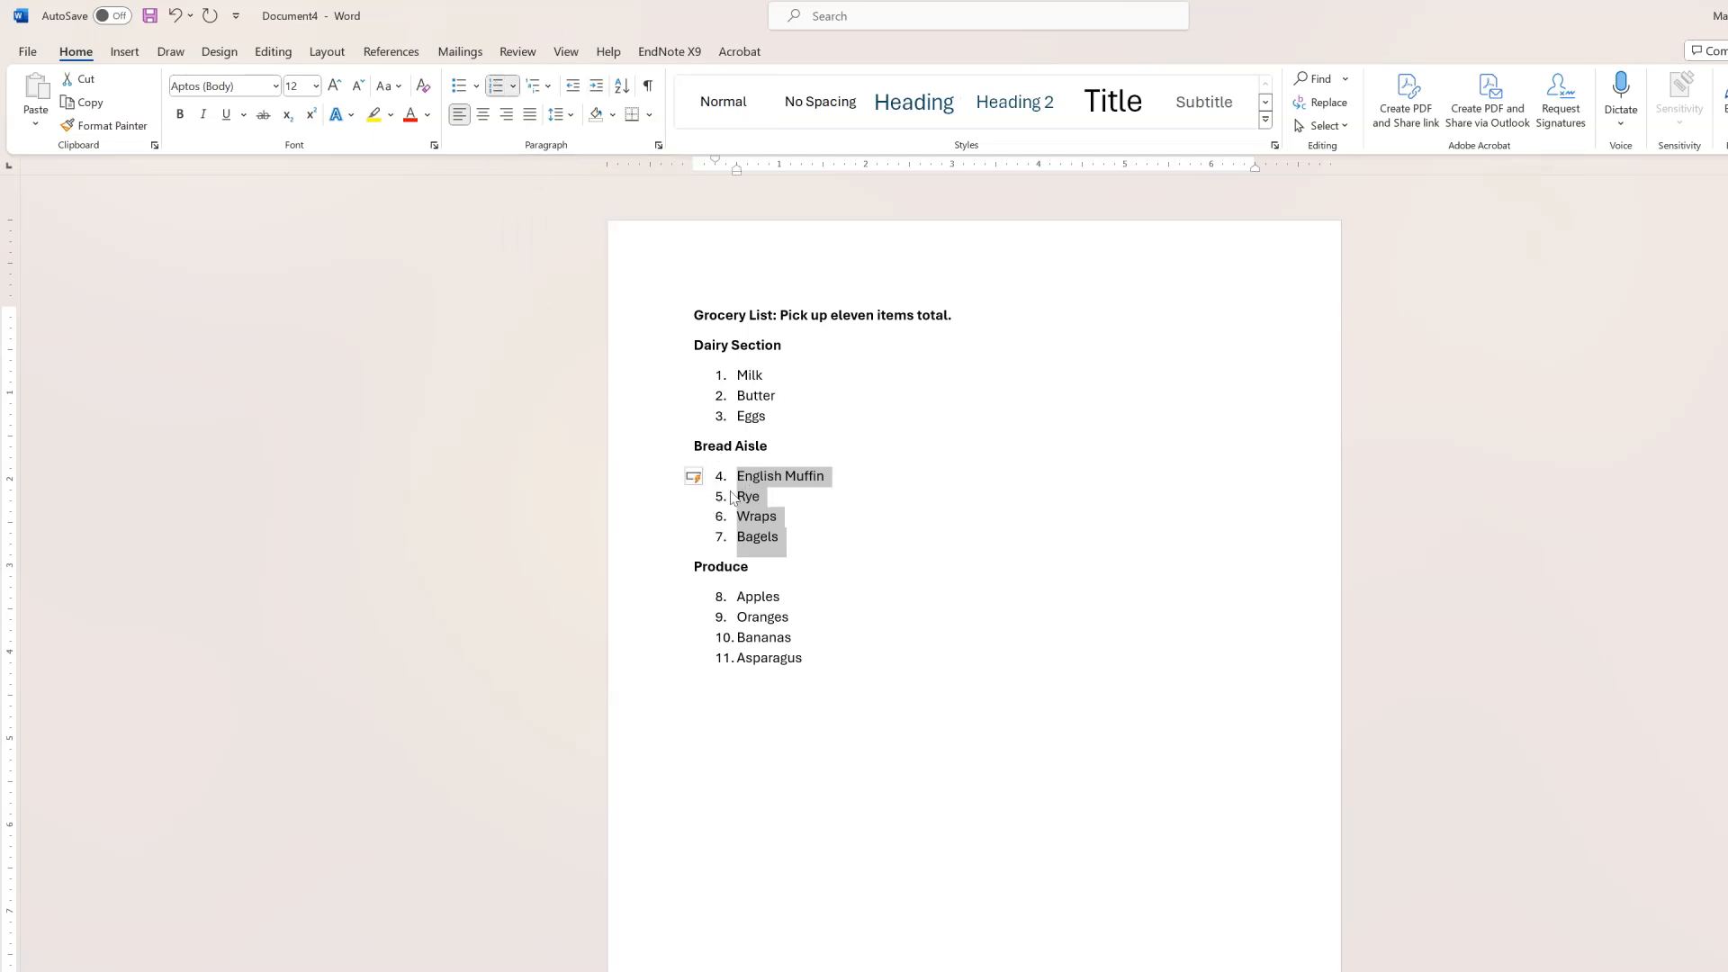
click(512, 87)
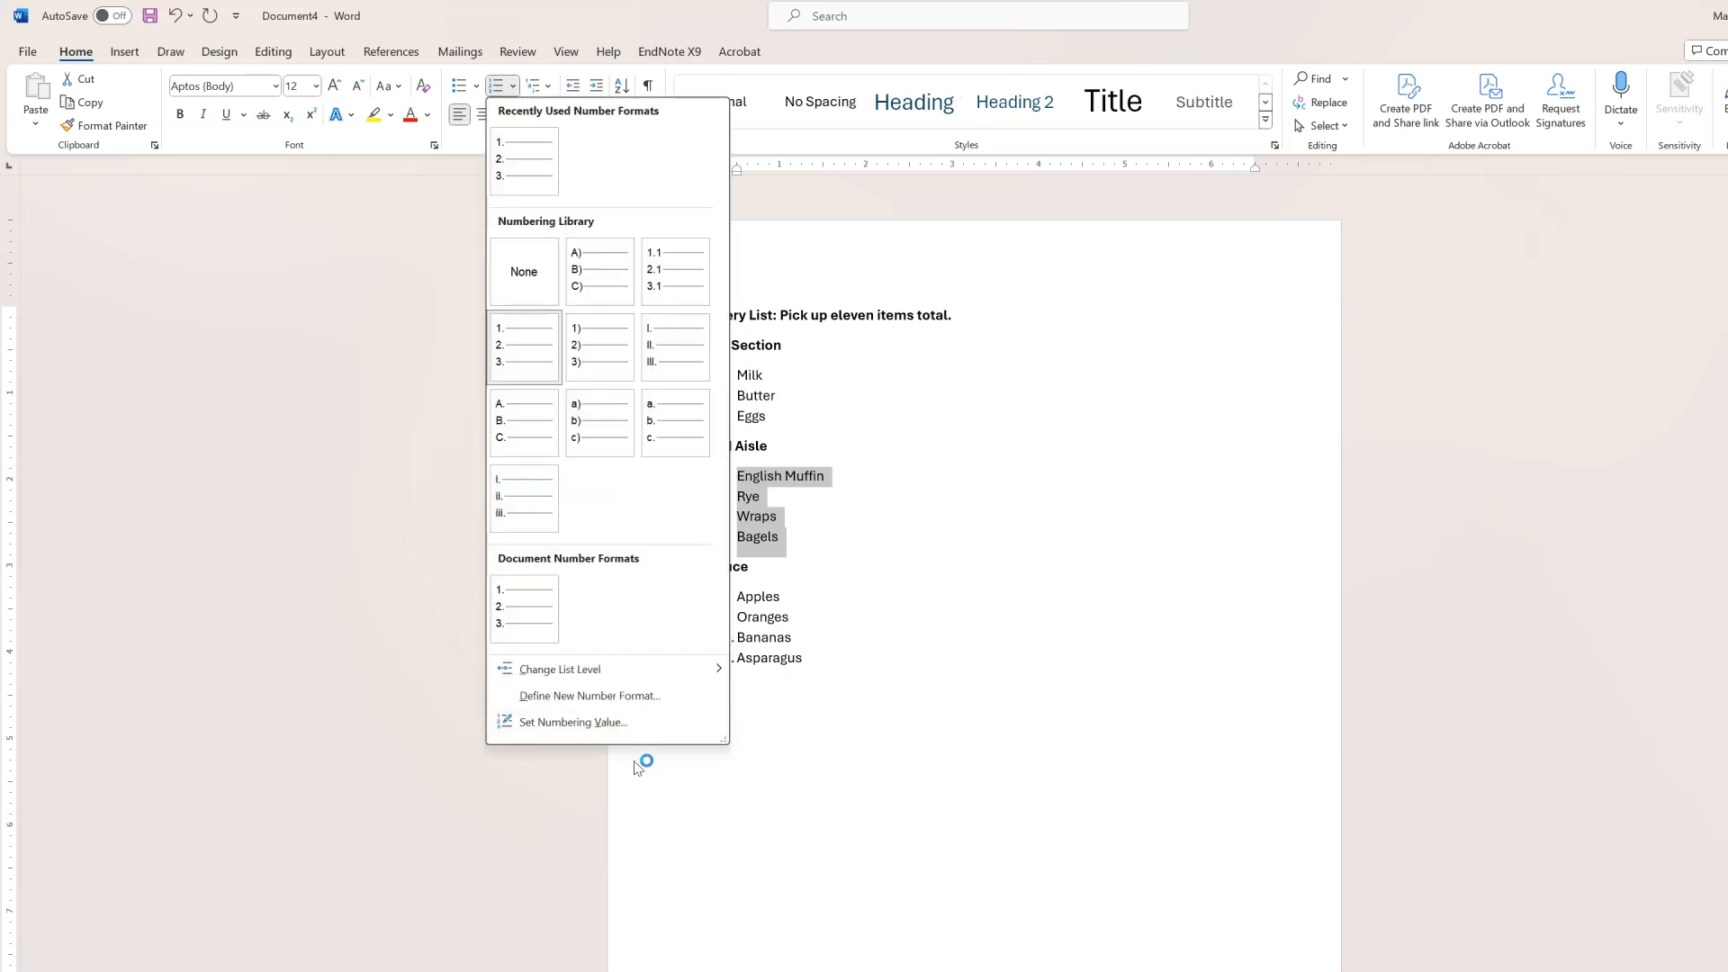
click(672, 723)
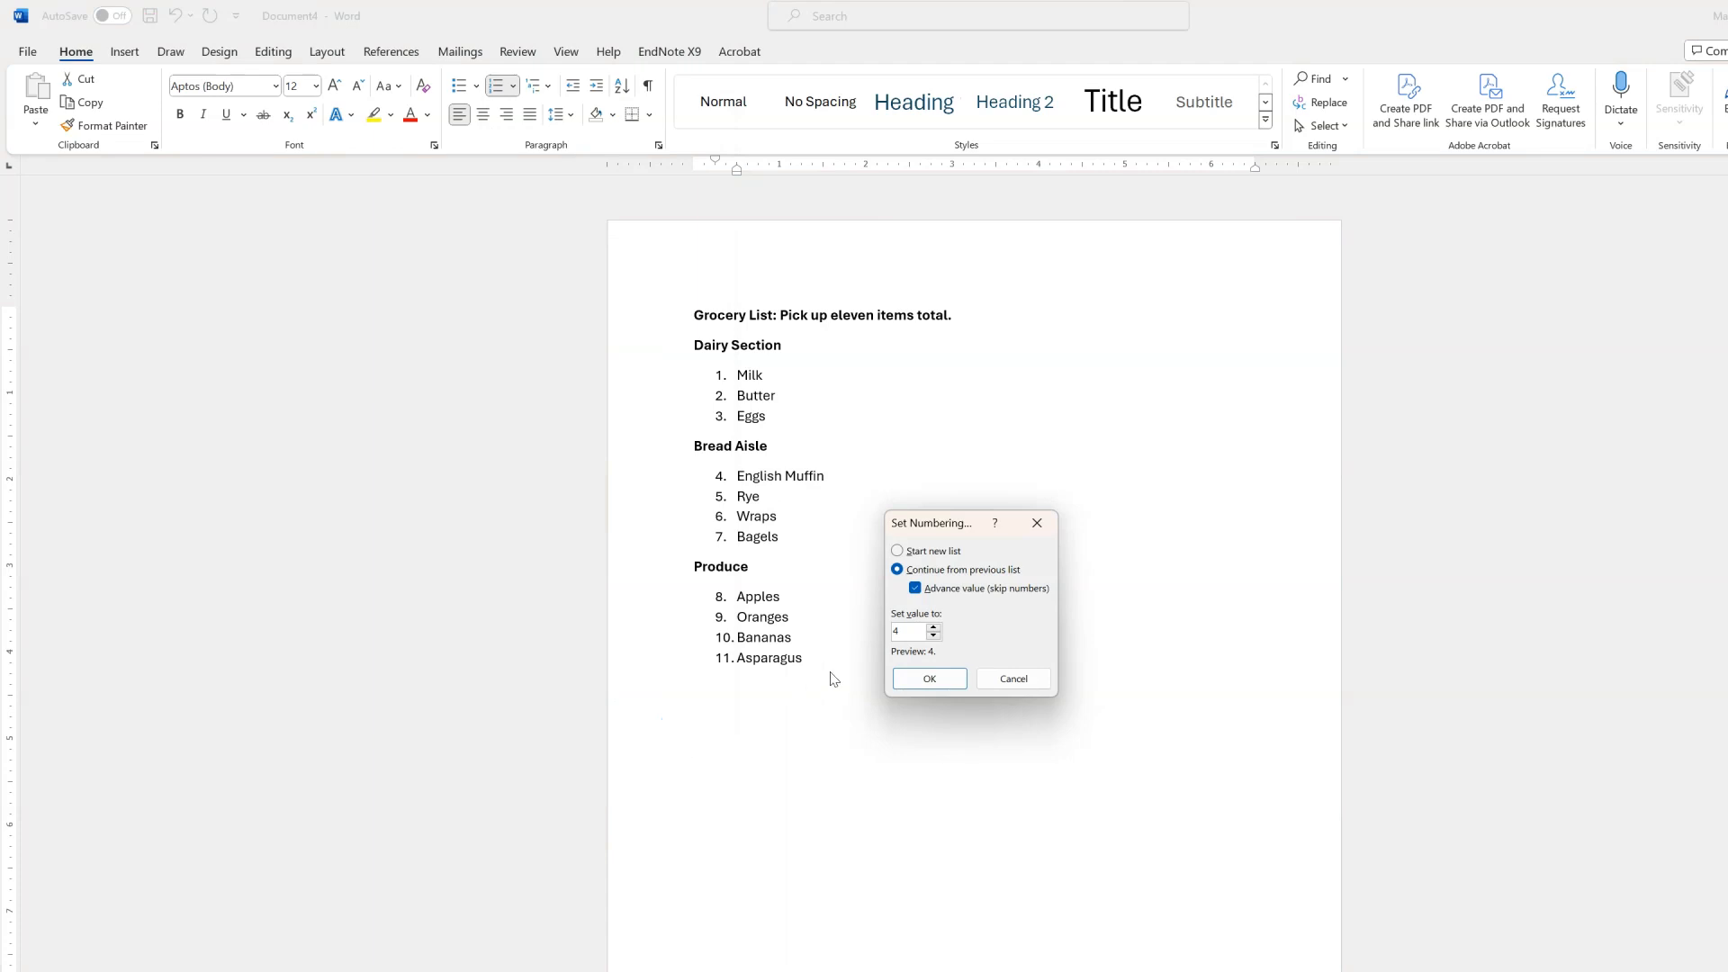
click(898, 550)
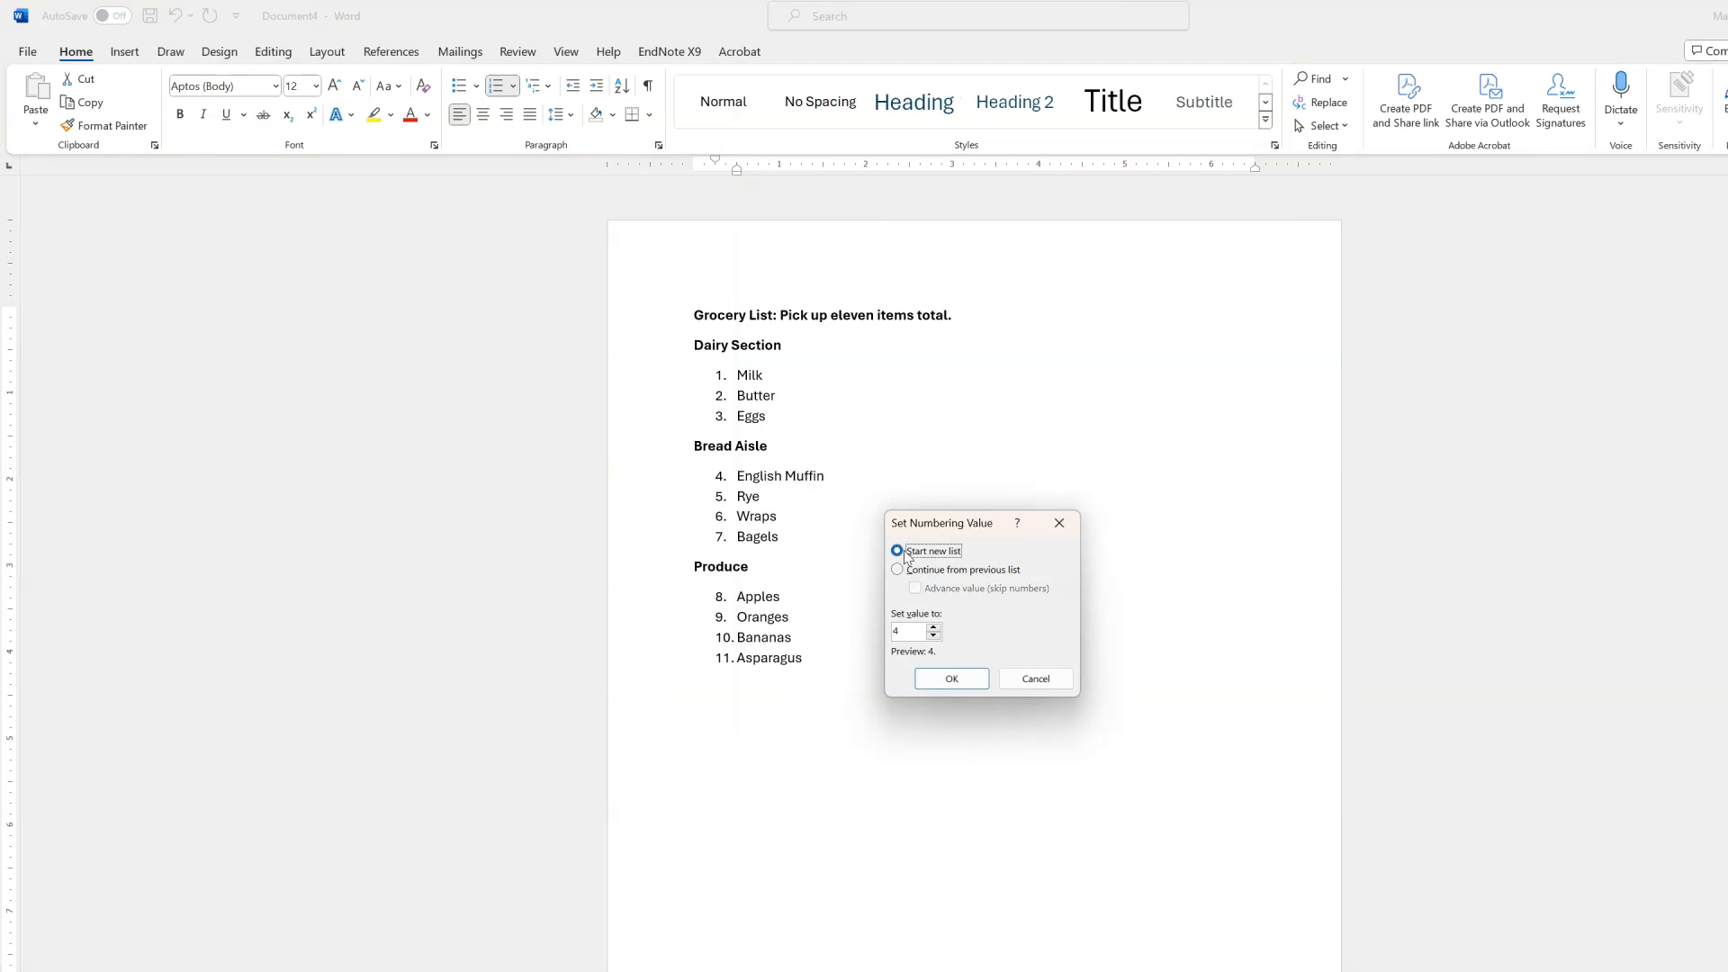
click(932, 636)
click(951, 678)
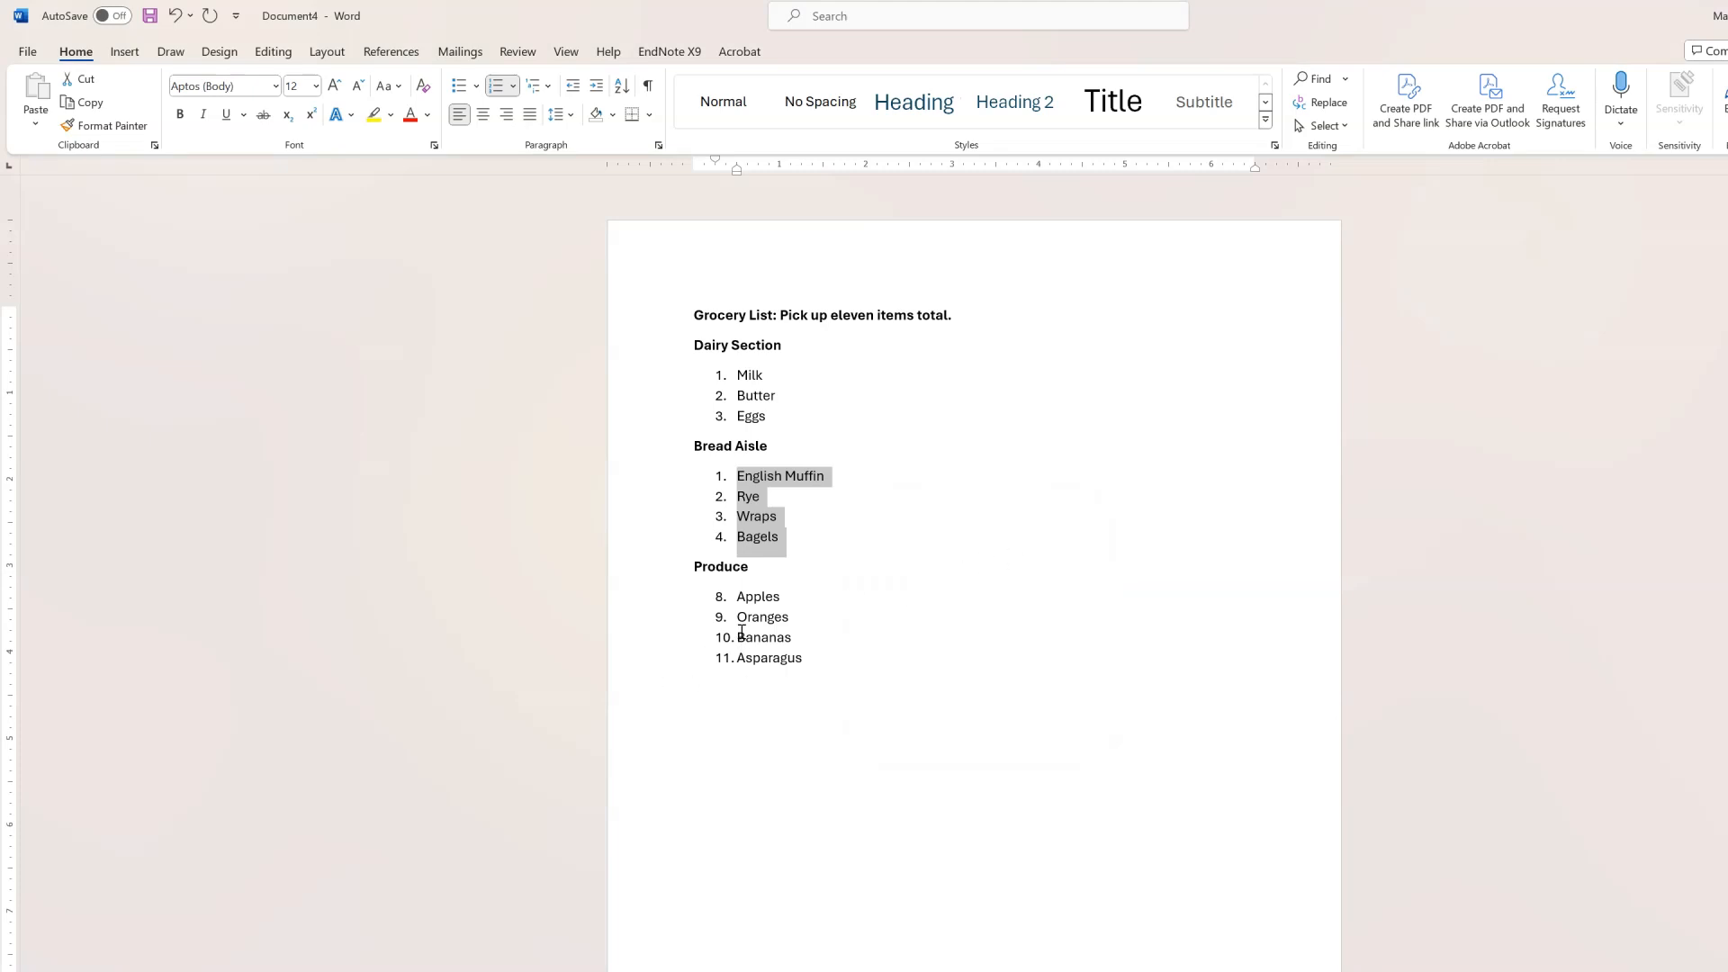
Step: Restart the numbering of the four Produce items as a new list with the value set to 1
drag(736, 599, 793, 664)
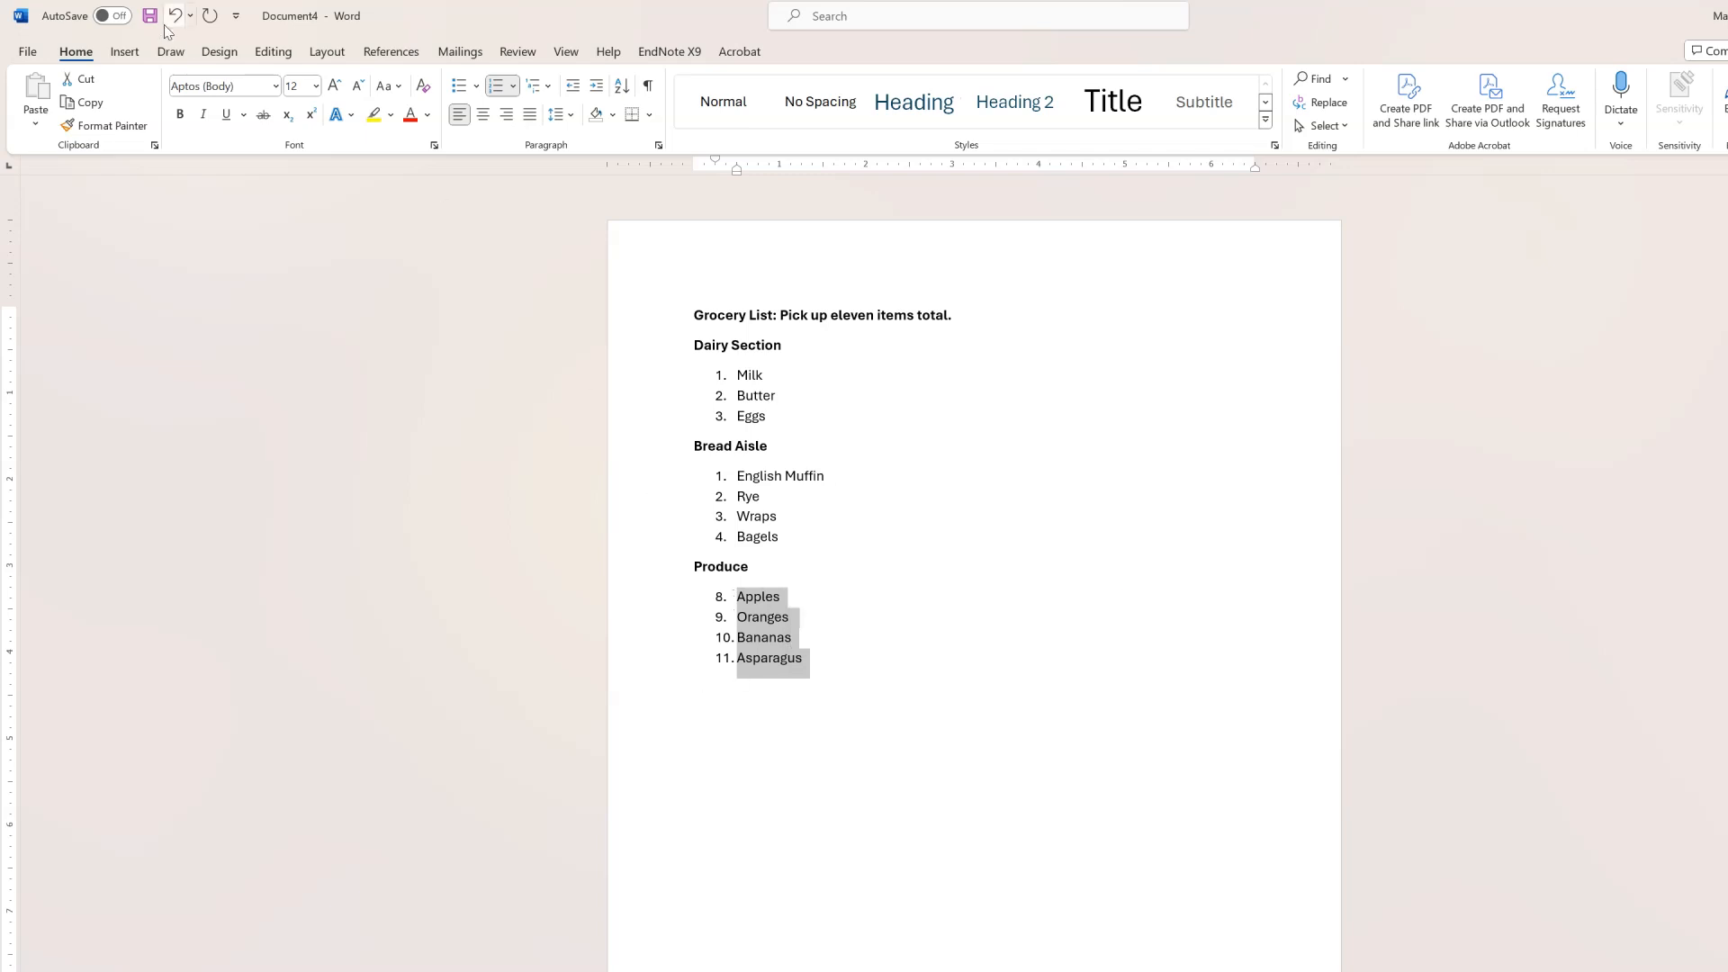
click(513, 87)
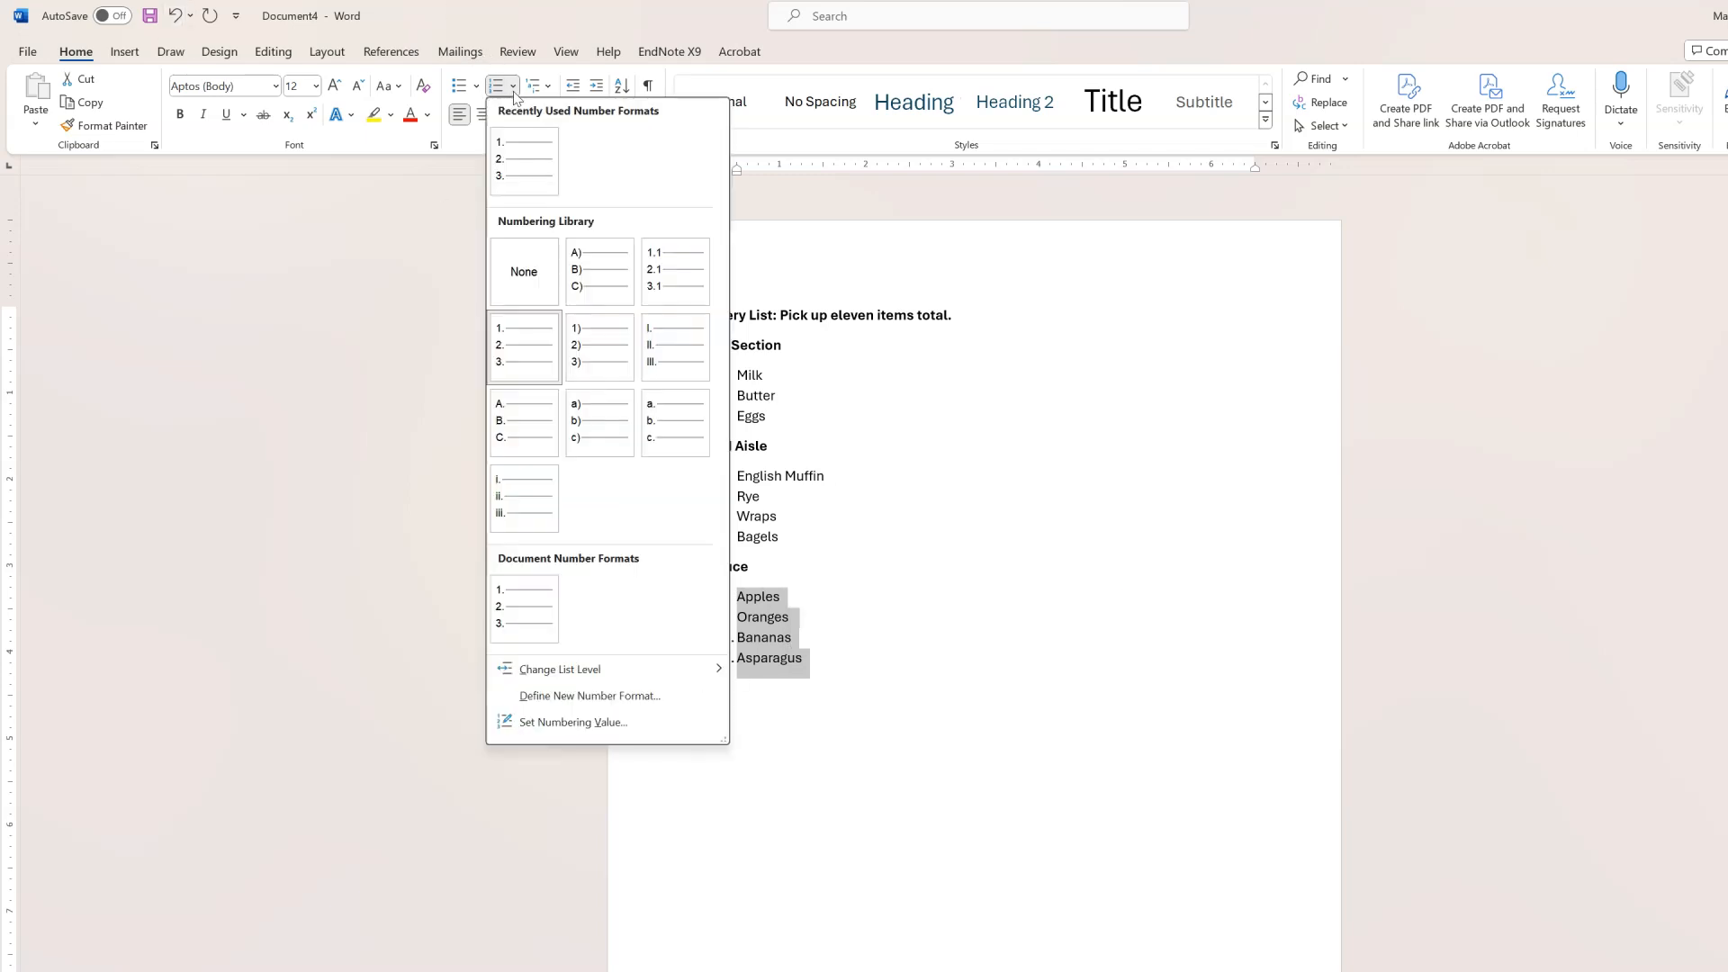
click(574, 723)
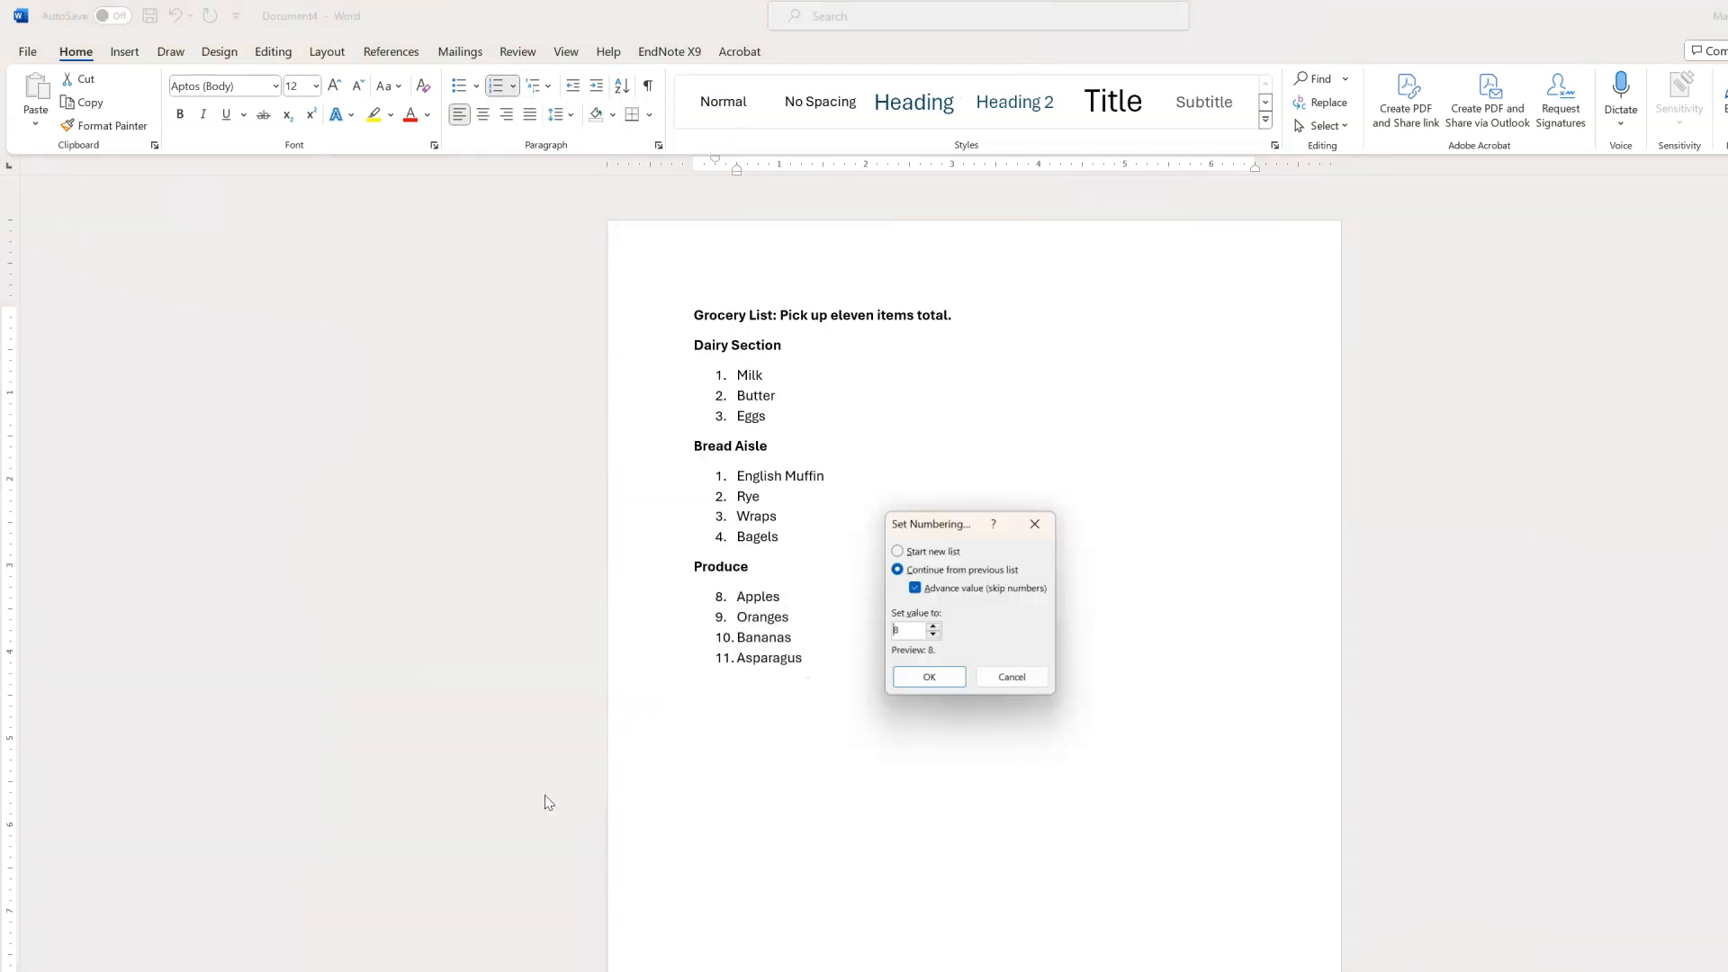
click(898, 551)
click(935, 628)
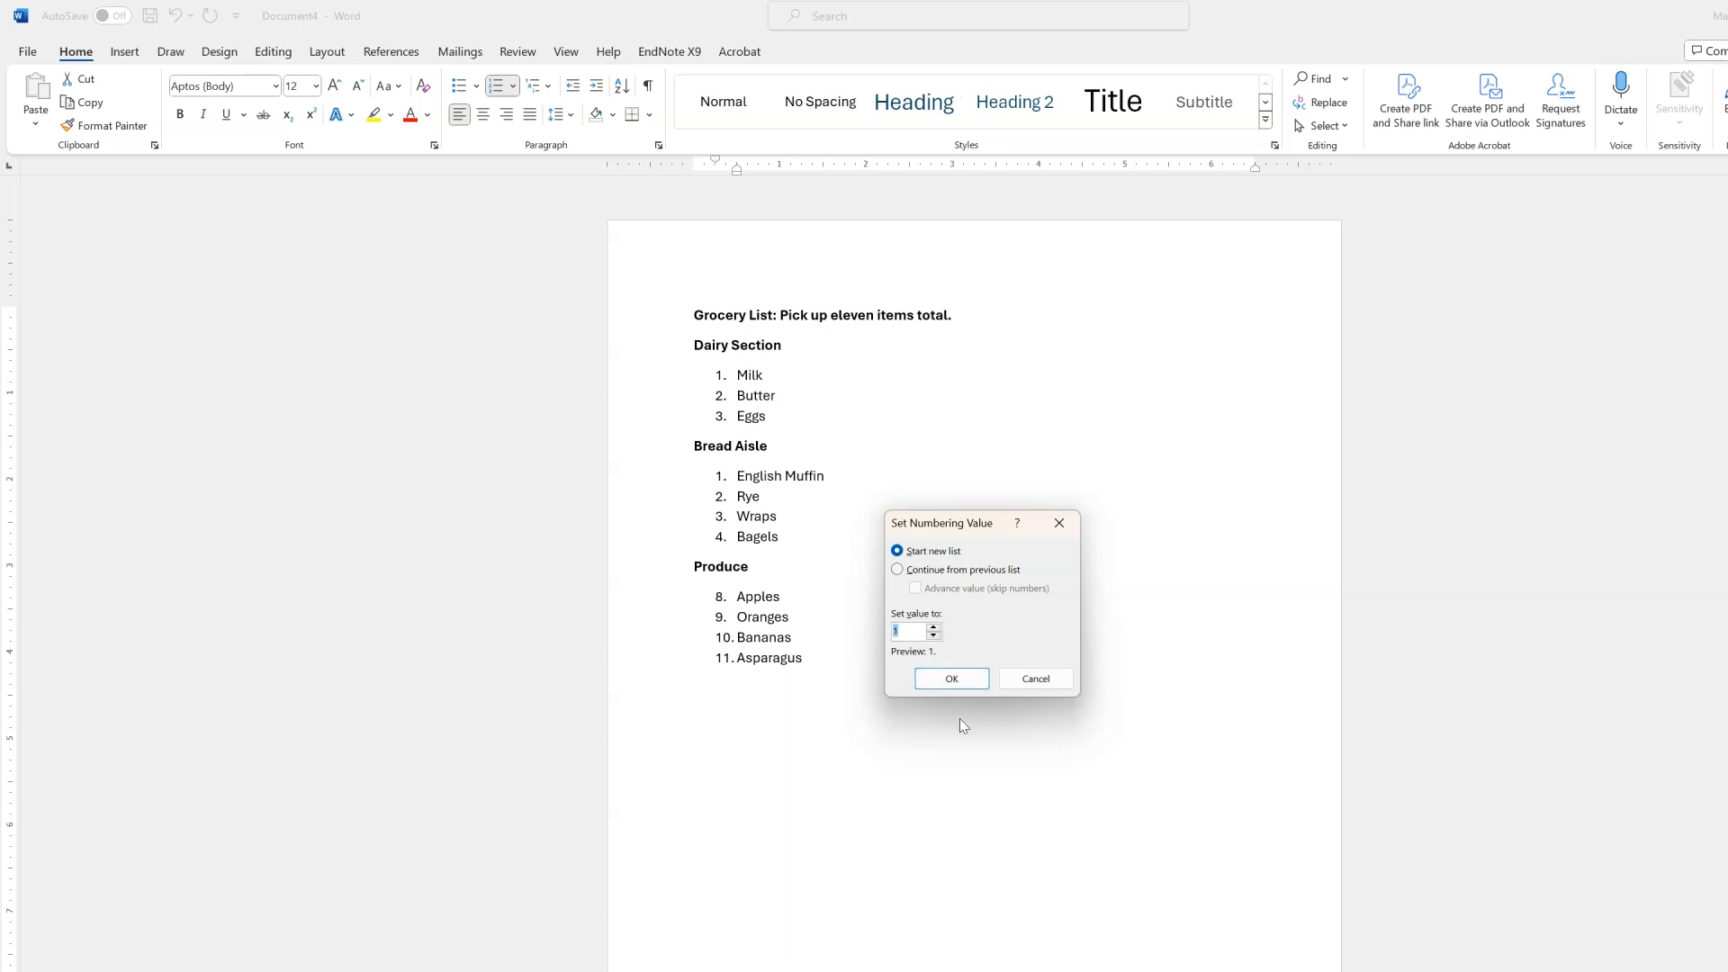
click(957, 686)
click(1328, 806)
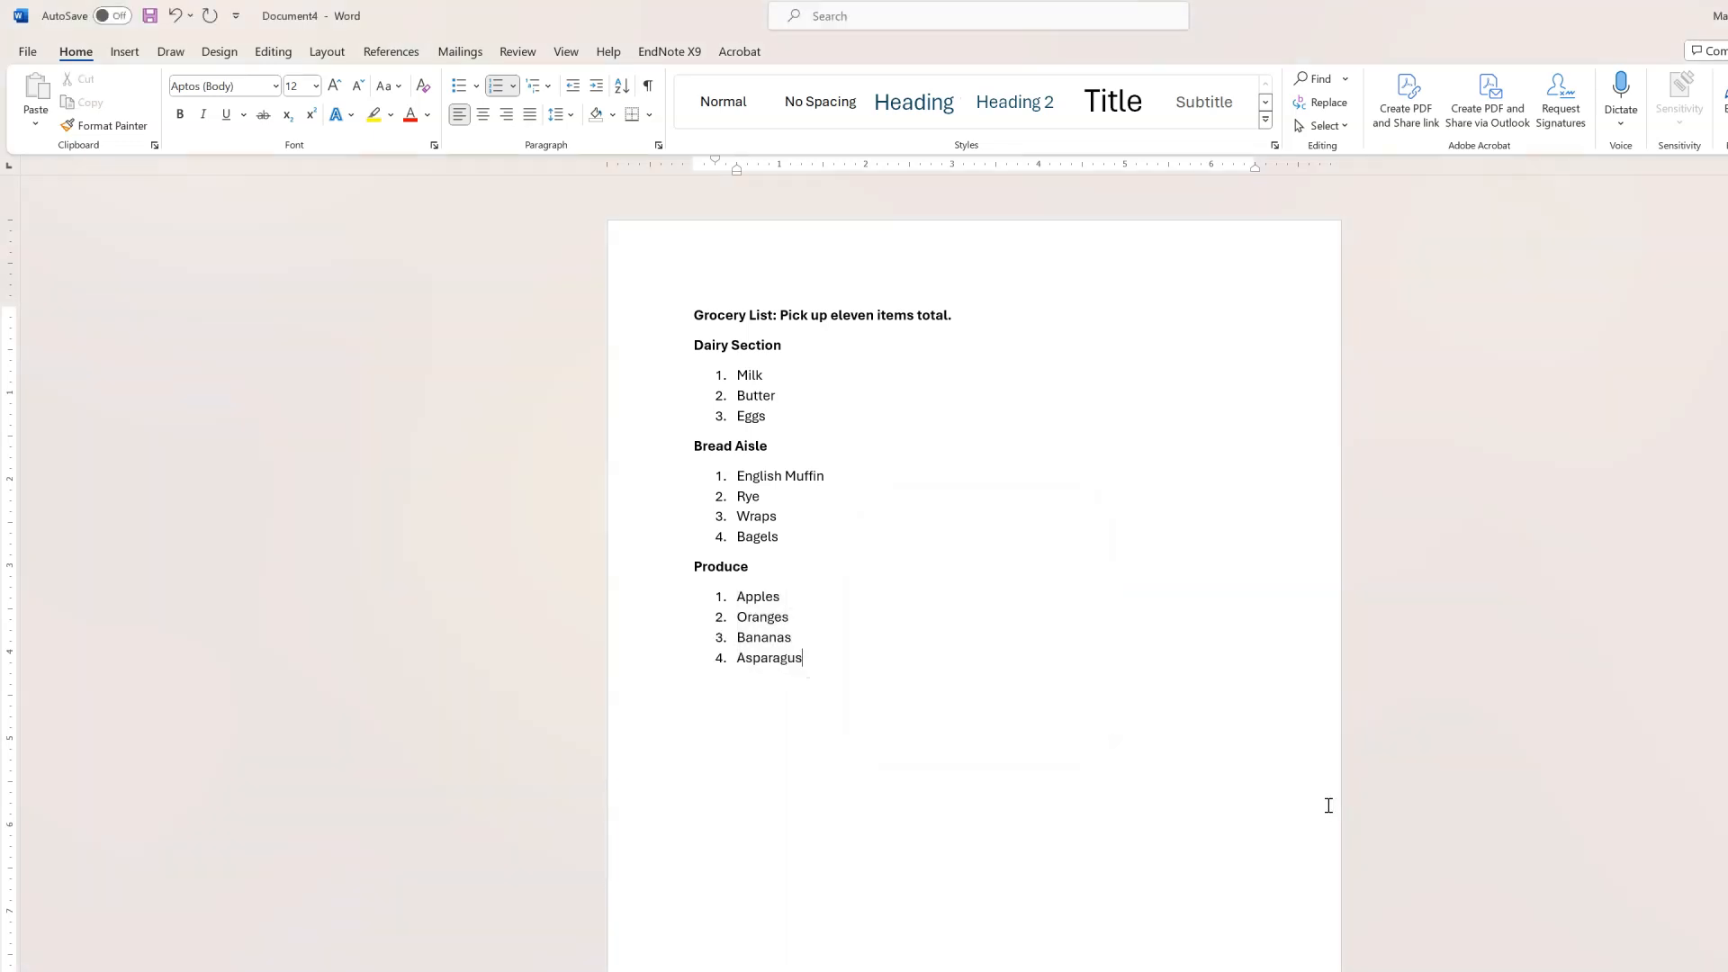
Step: Continue the Bread Aisle numbering from the previous list, with Advance value (skip numbers) enabled and the value set to 4
drag(736, 479, 802, 537)
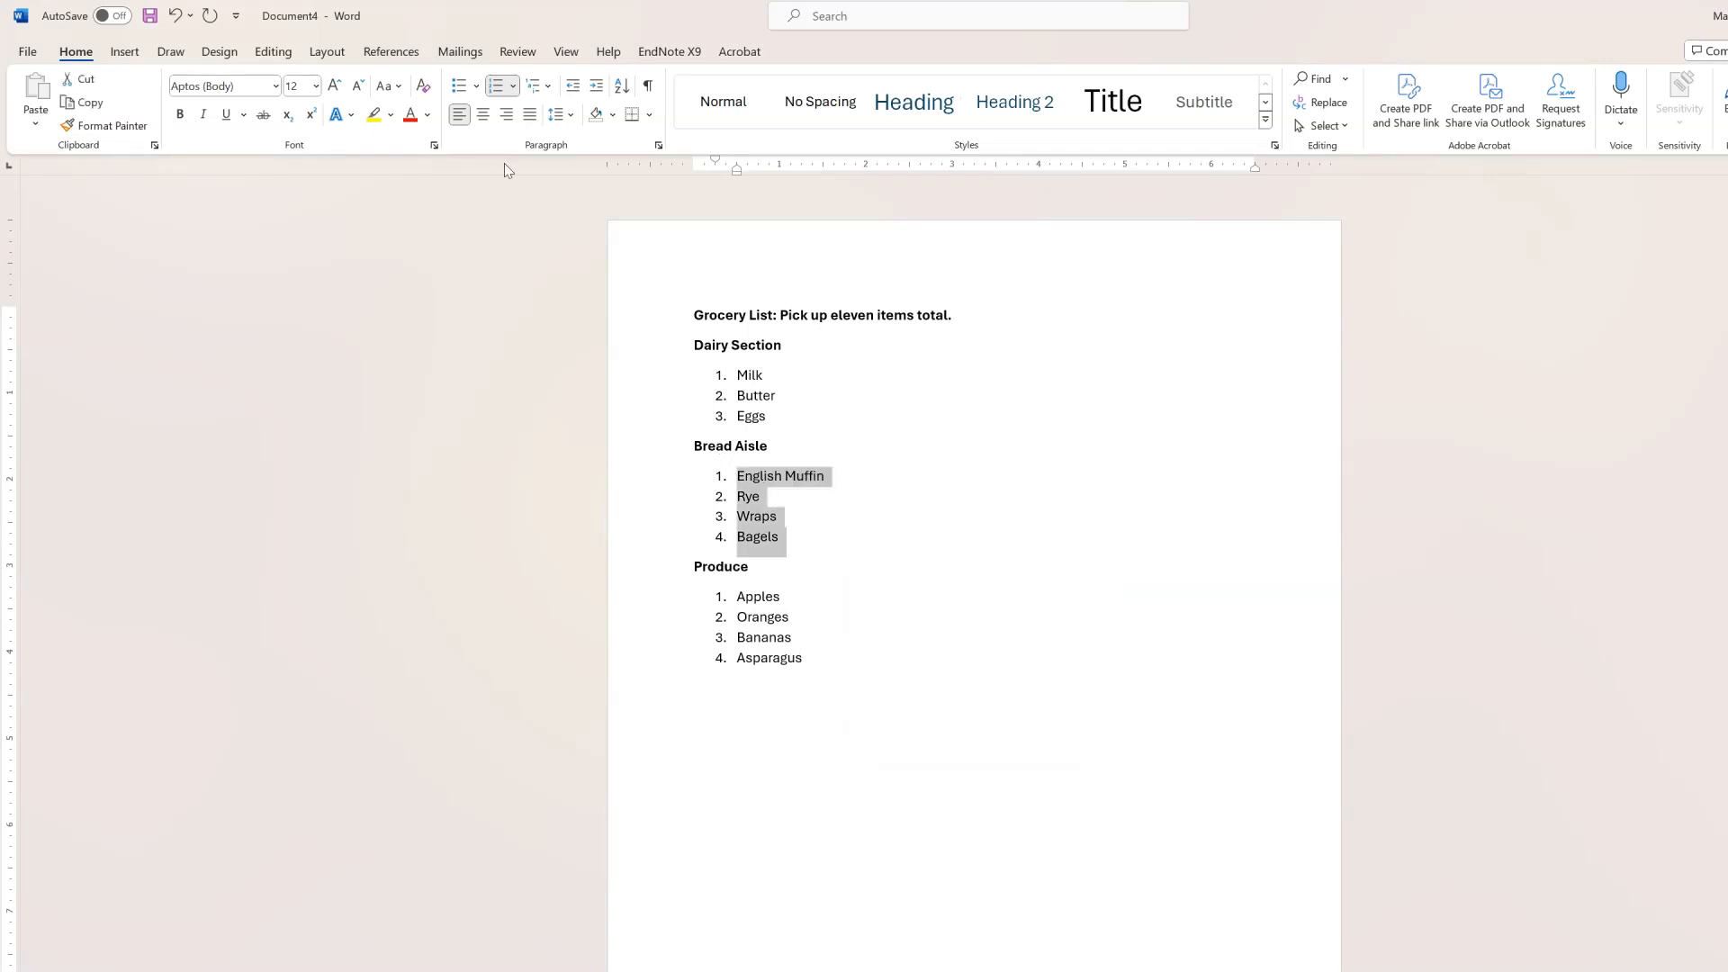
click(513, 86)
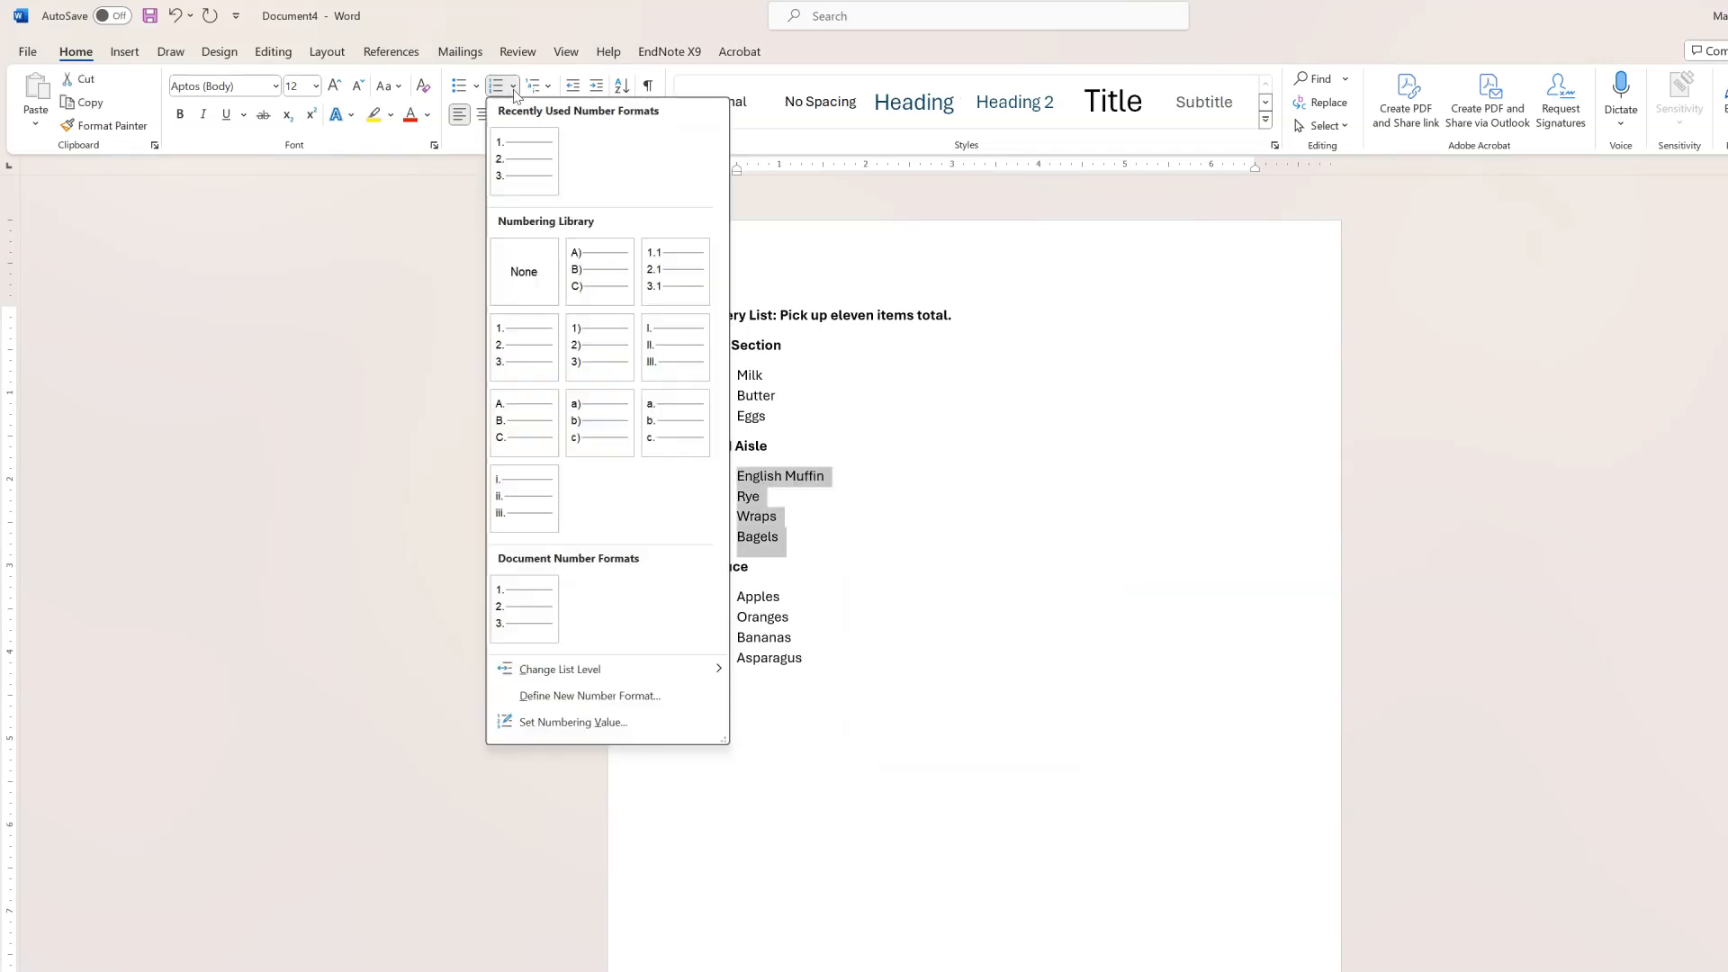
click(610, 722)
click(898, 570)
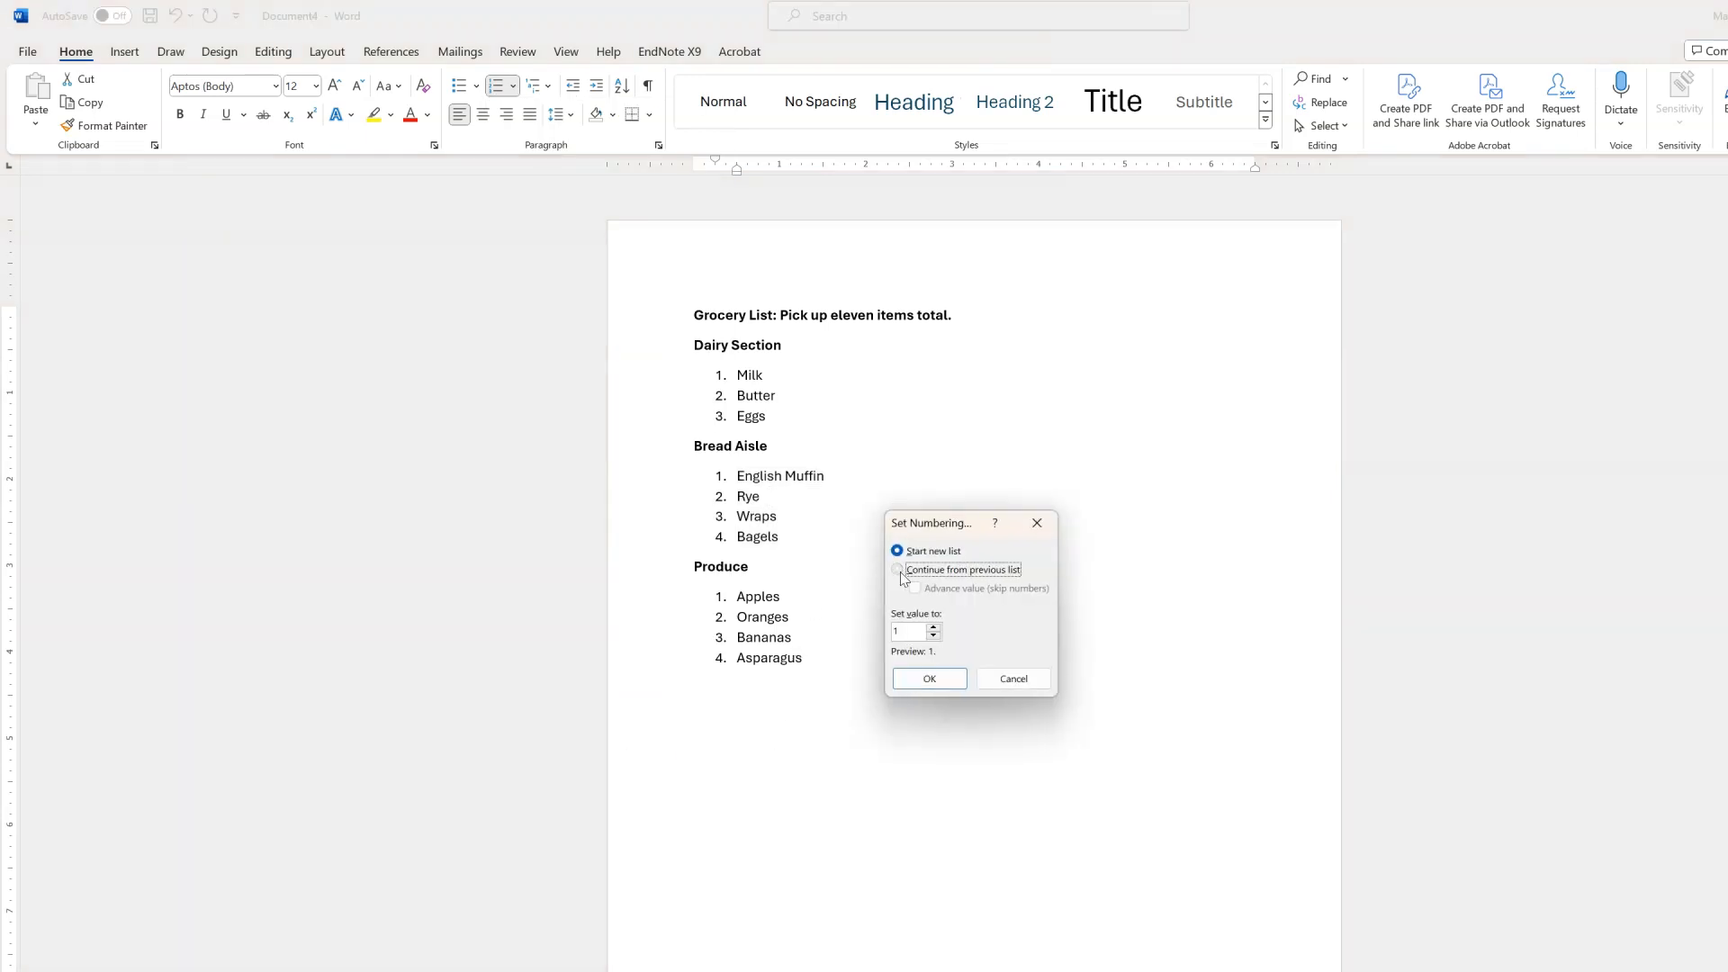
click(915, 588)
click(935, 628)
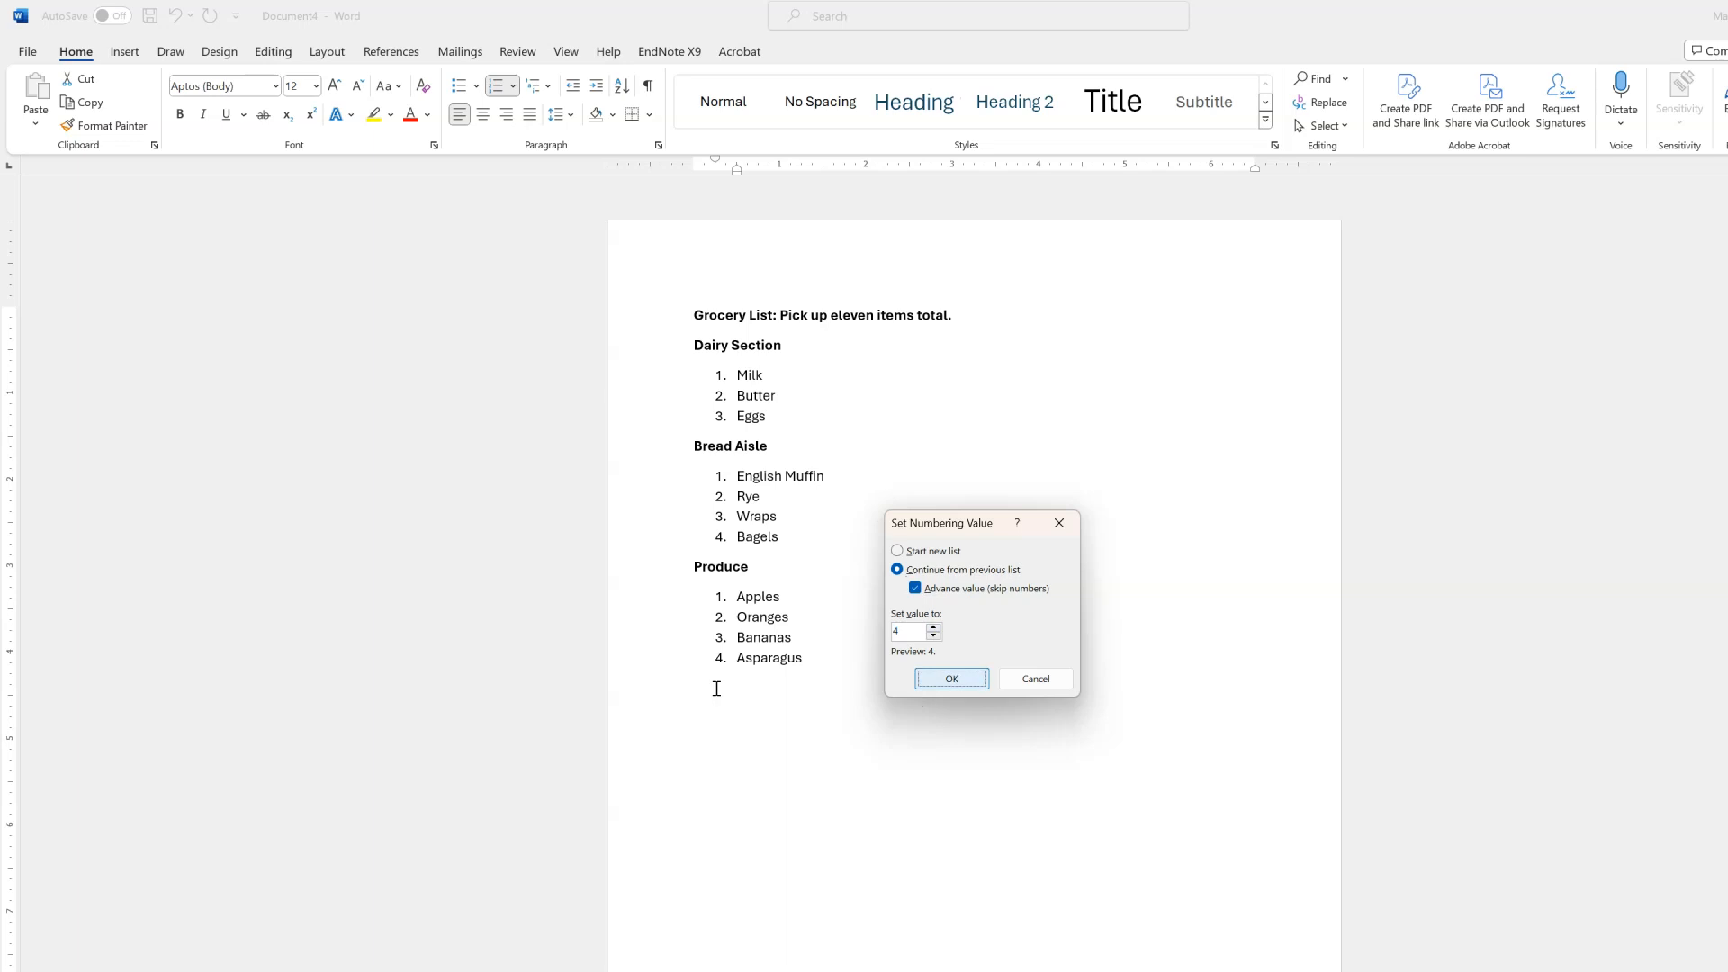
key(Return)
Step: Set the numbering of the four Produce items to continue from the previous list
click(738, 598)
drag(757, 602, 810, 677)
click(1010, 650)
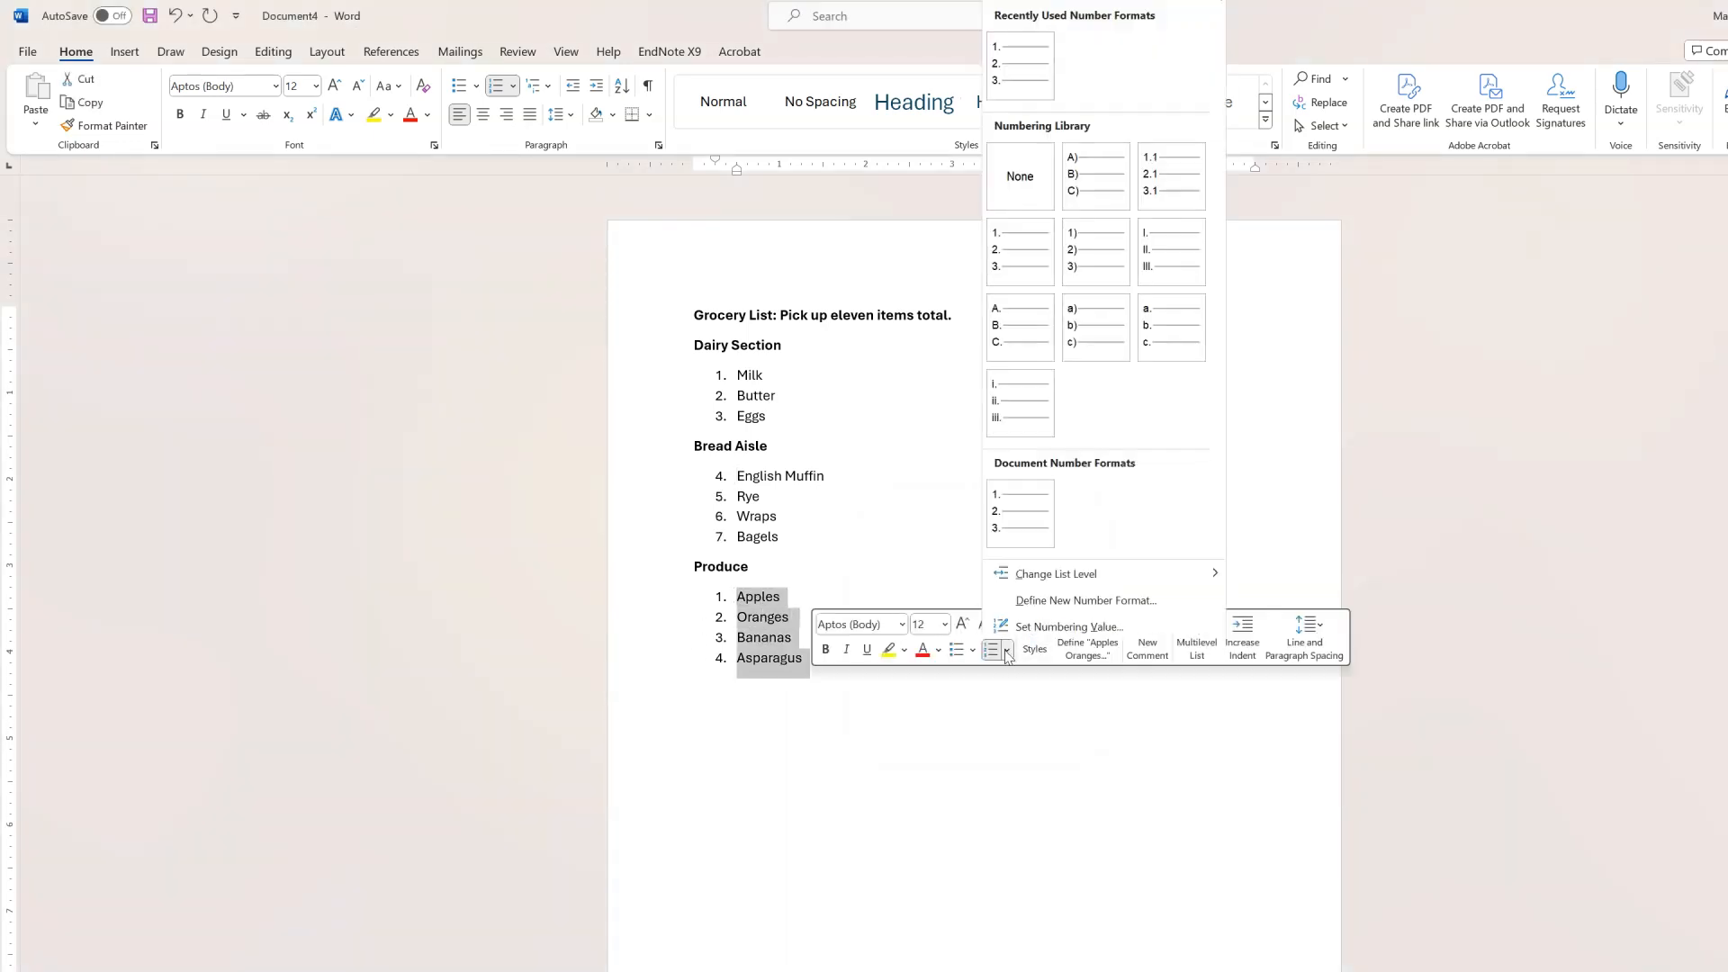
click(1068, 625)
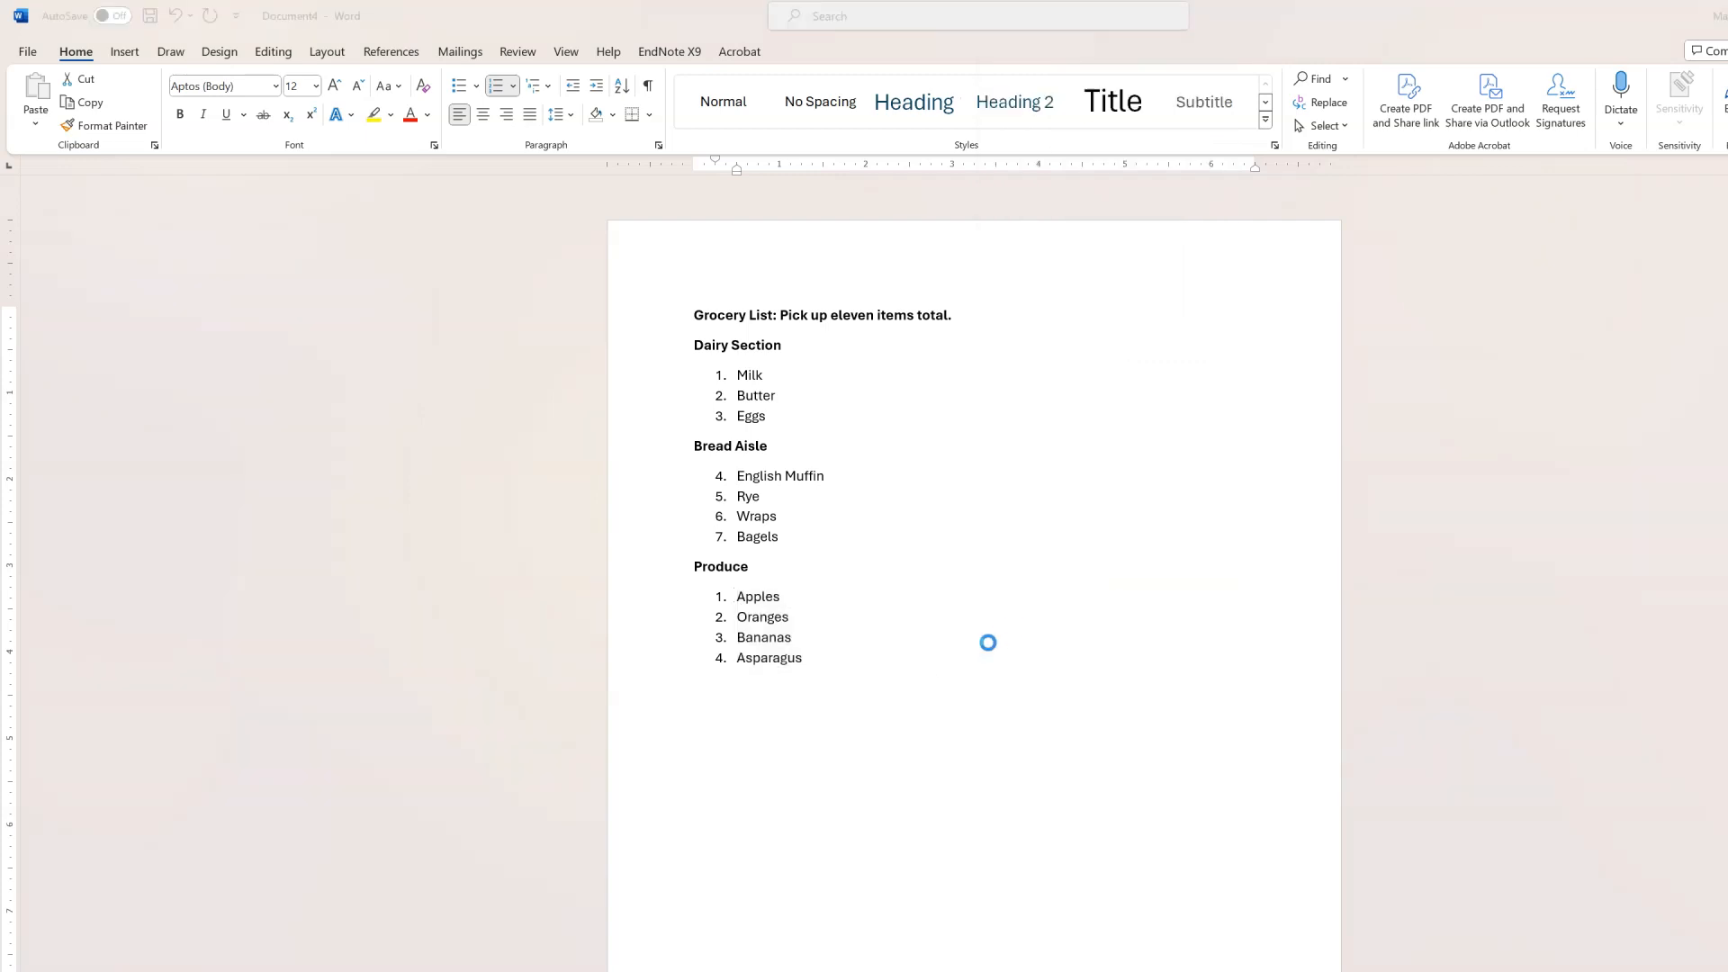
click(897, 570)
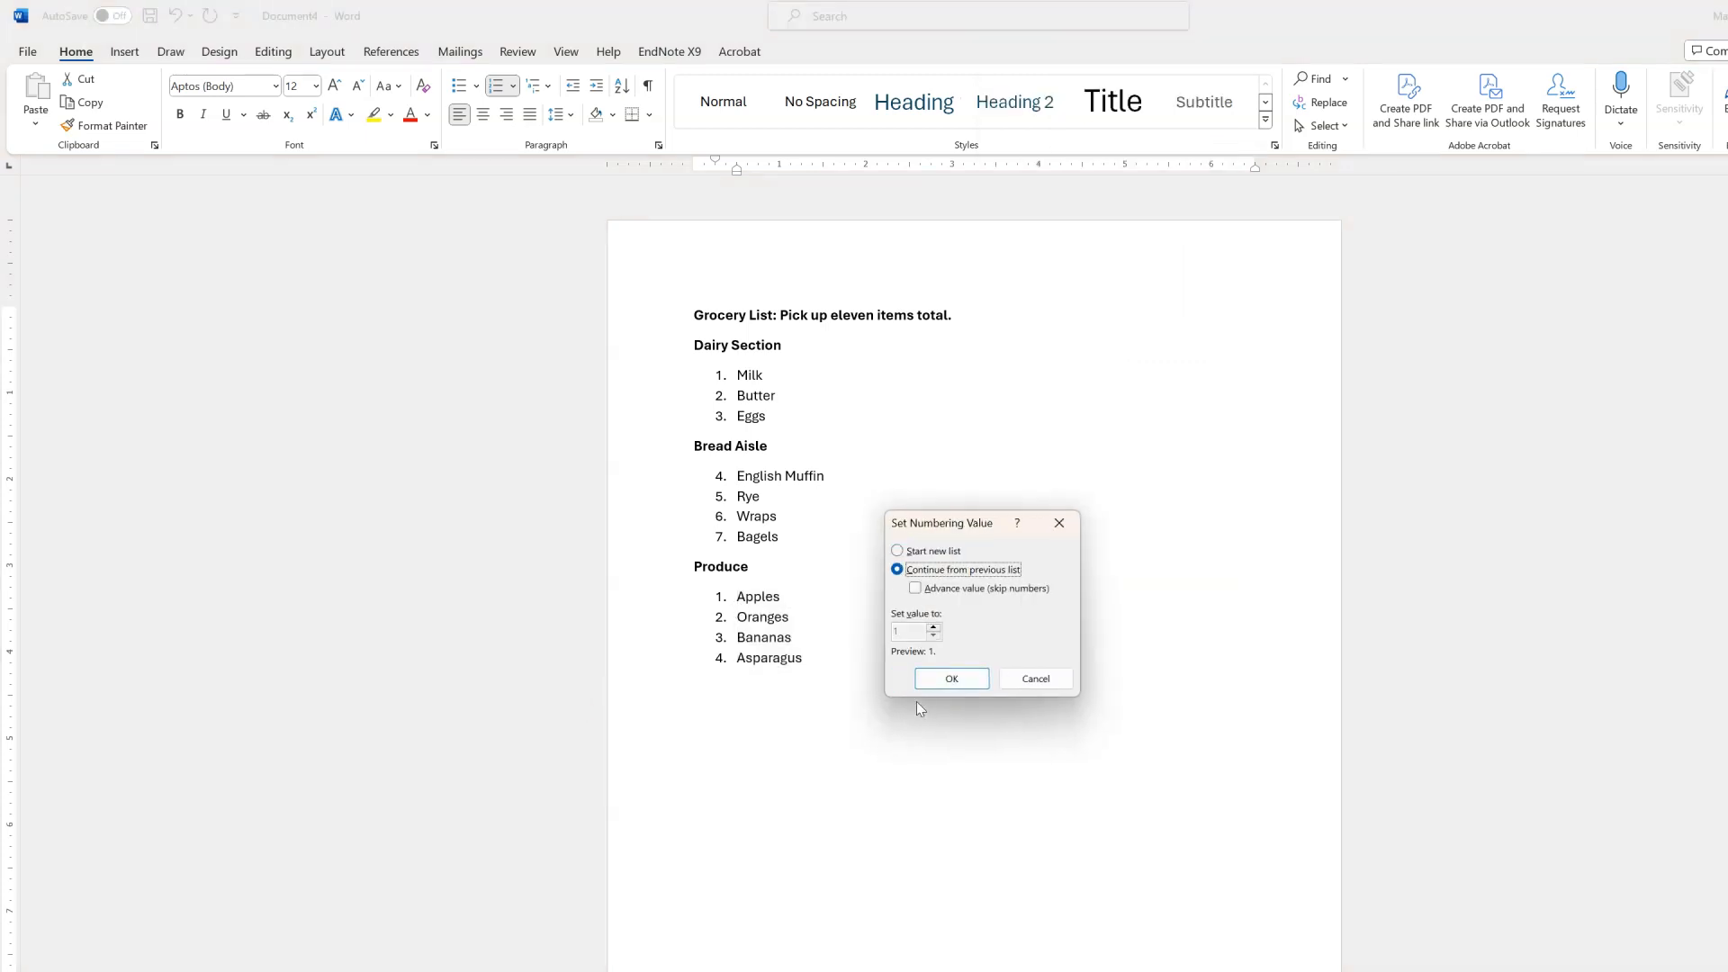